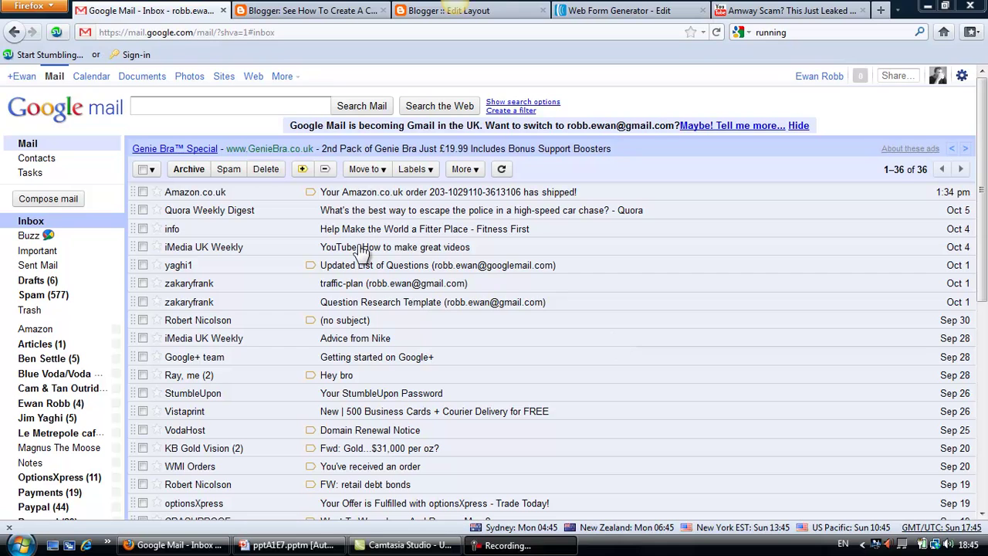
Go to Blogger via More Google products to reach the dashboard listing three blogs.
click(282, 77)
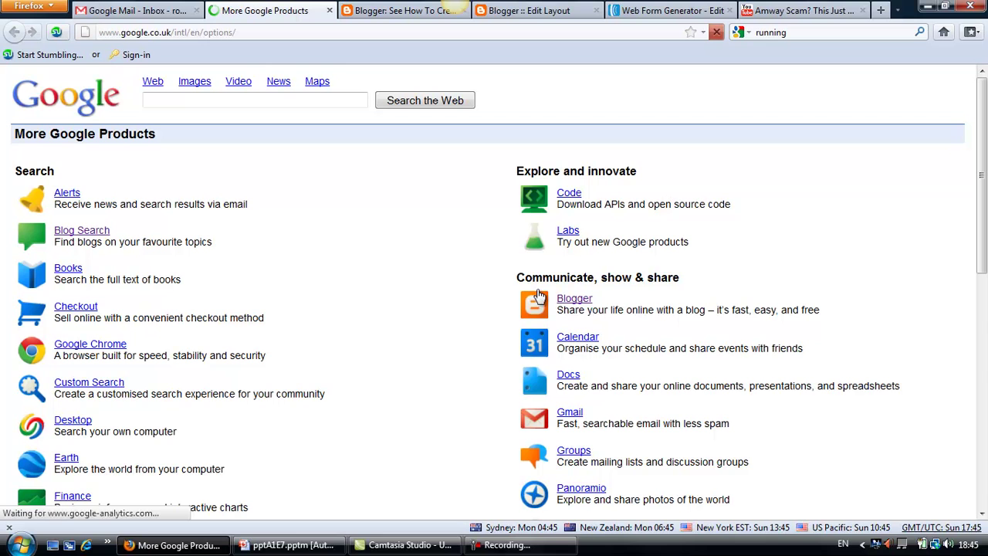
click(579, 303)
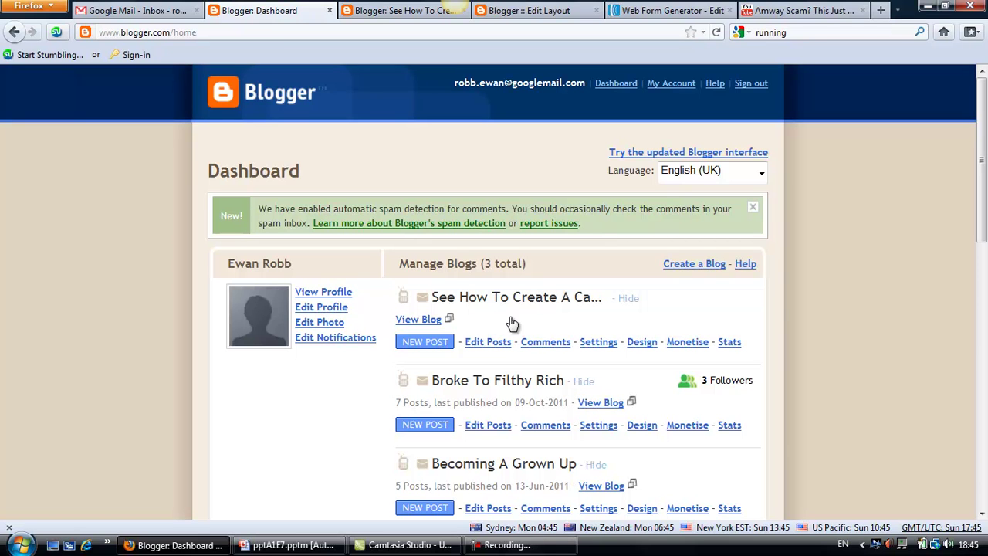
Open the capture-page blog's Design layout and save the header element's image settings.
click(641, 346)
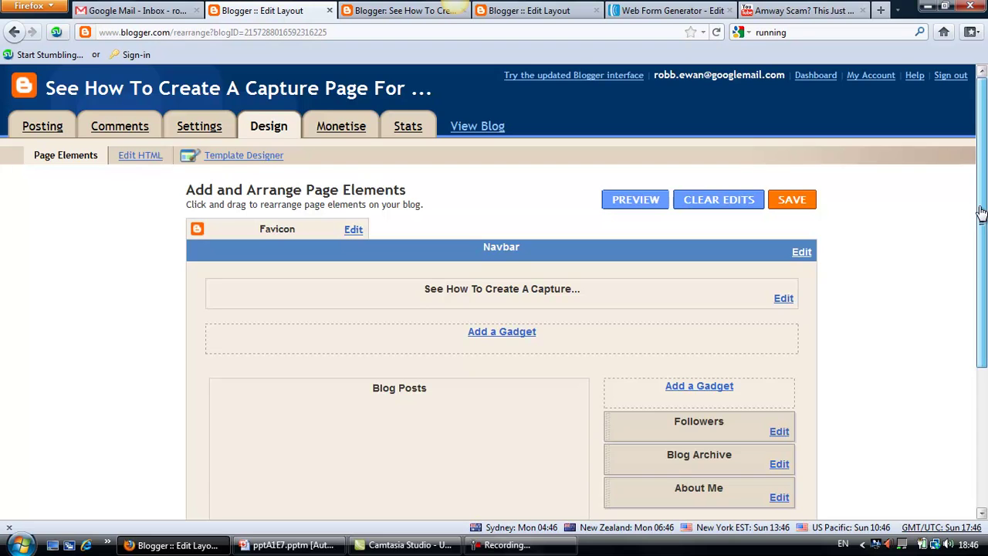
drag(981, 212, 983, 224)
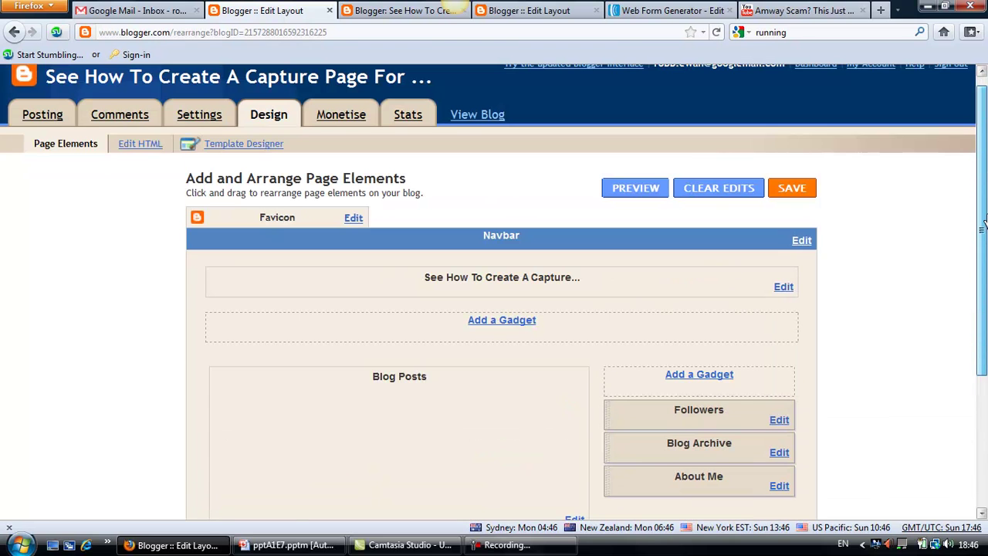
drag(984, 224, 984, 203)
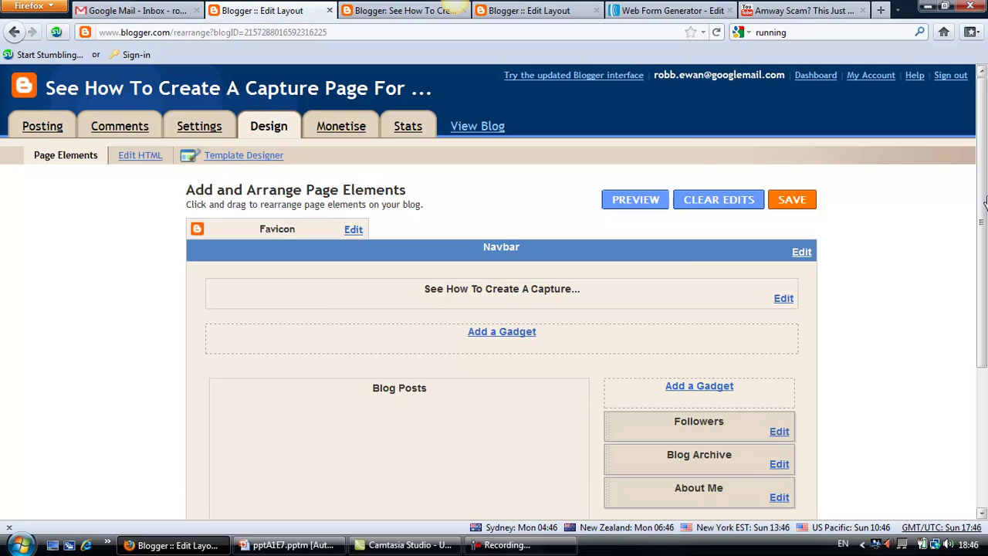
key(Escape)
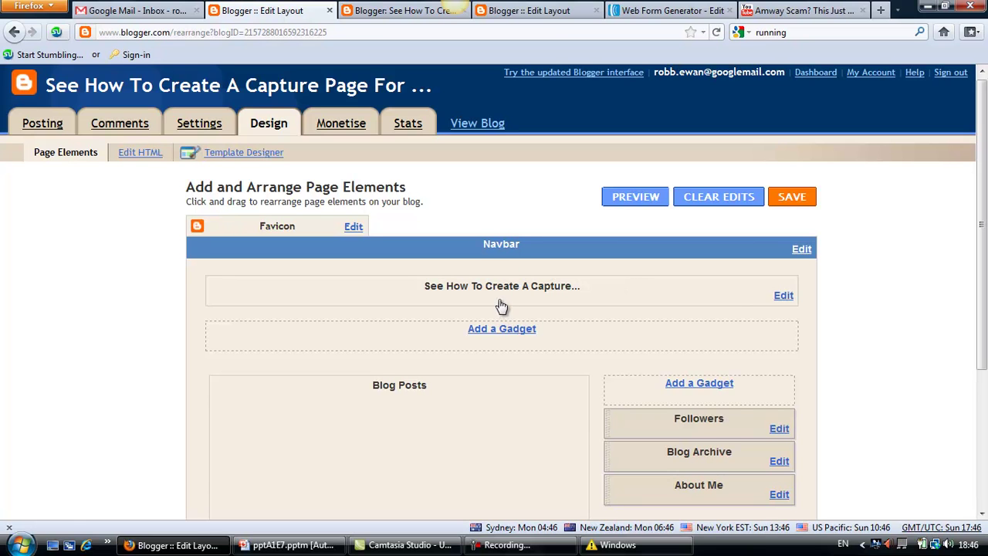
click(782, 298)
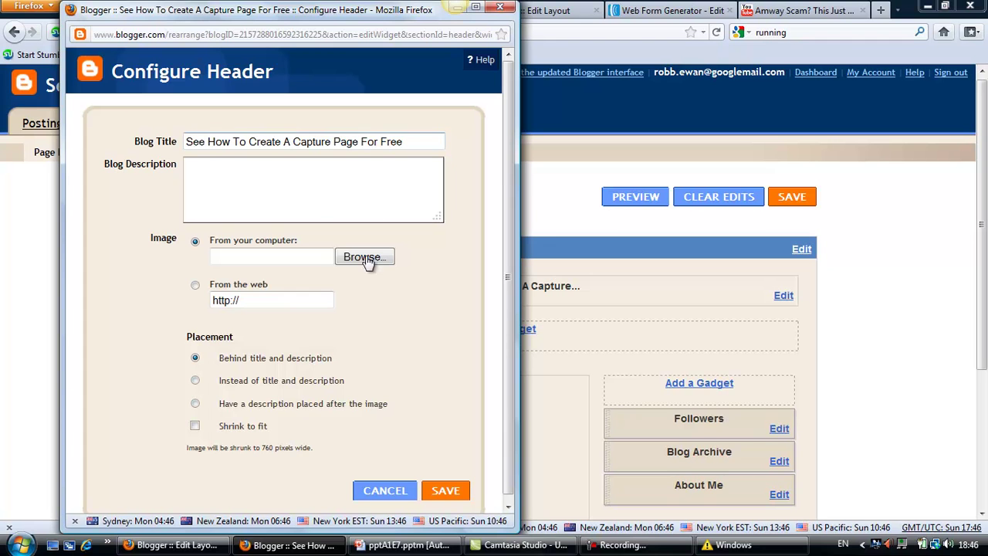
click(462, 492)
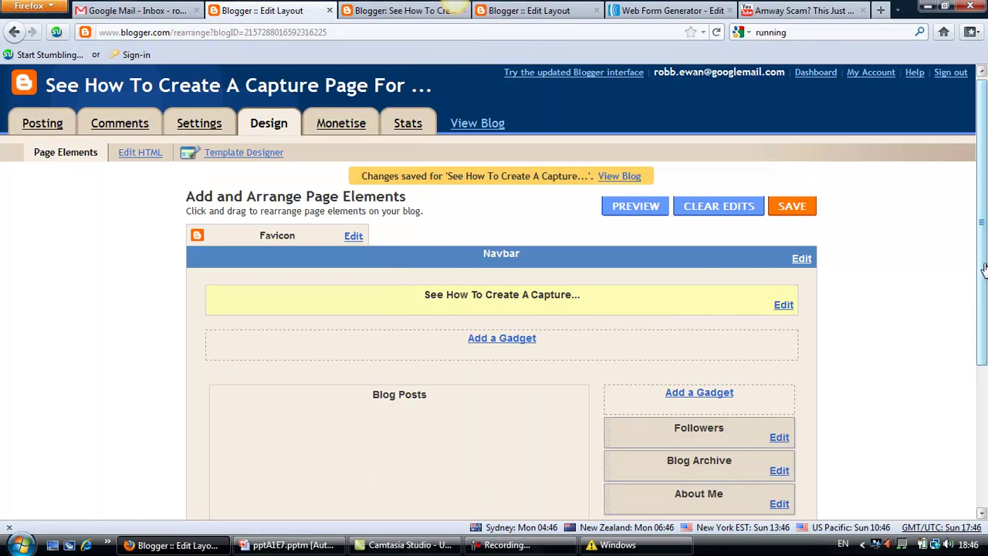
Delete the Followers, Blog Archive and About Me gadgets, confirming each removal.
drag(982, 268, 963, 338)
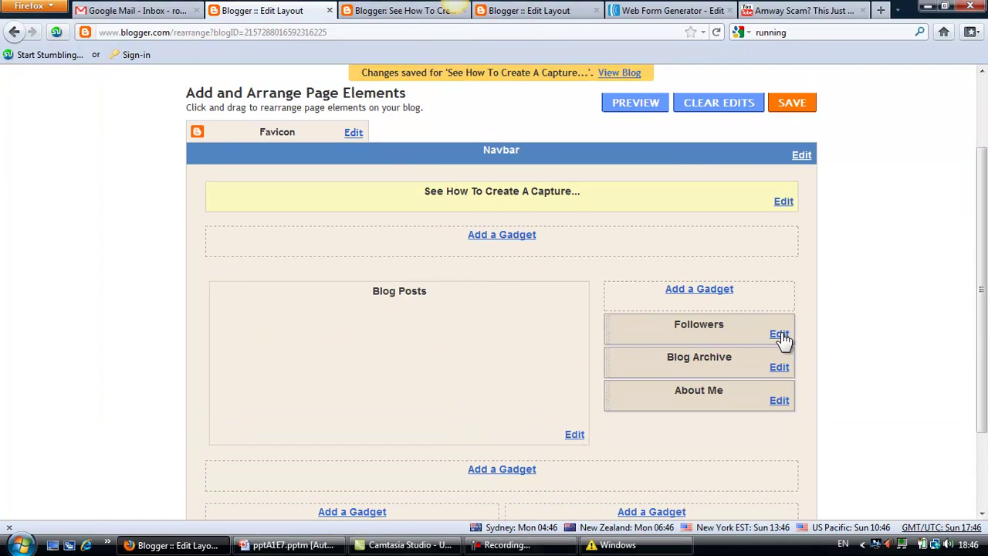
click(779, 334)
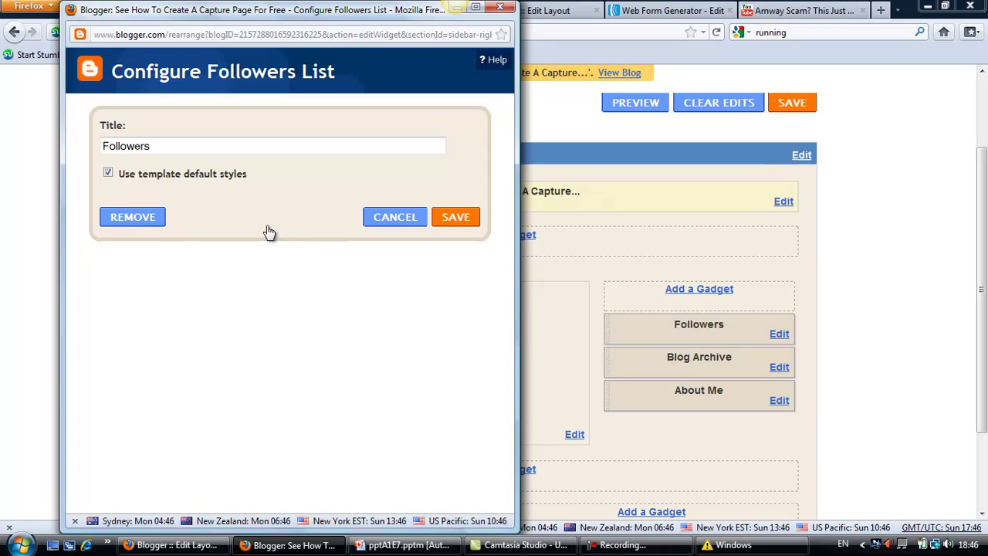
click(150, 229)
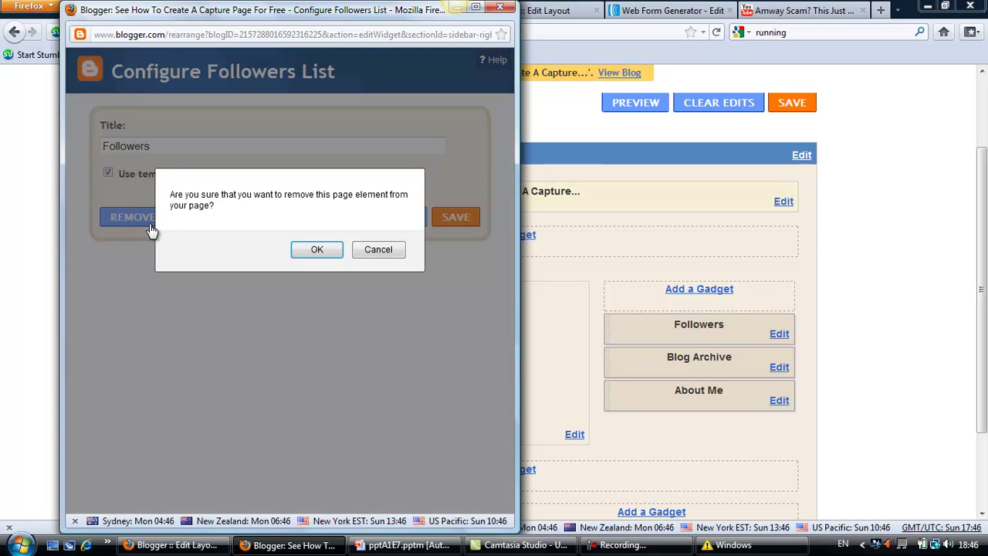
click(302, 255)
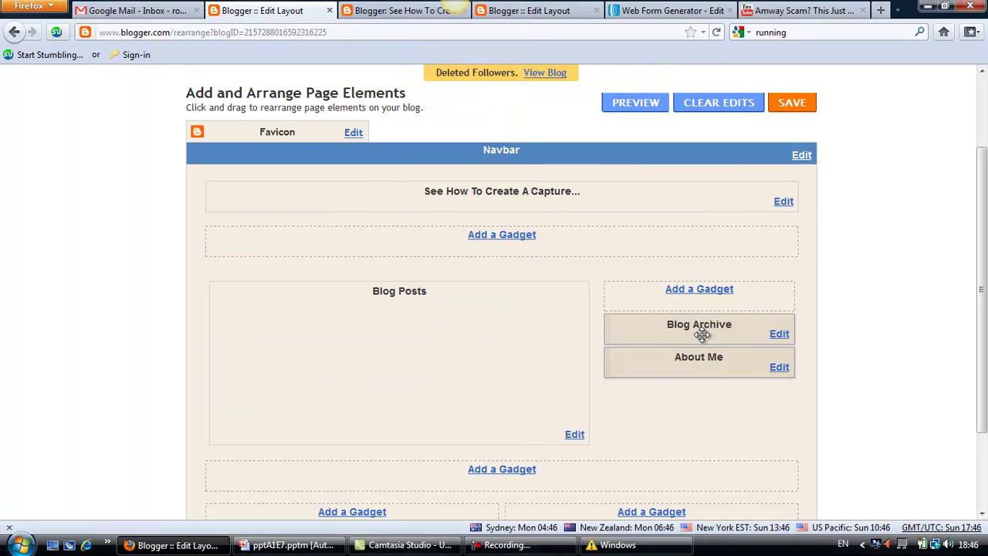
click(780, 336)
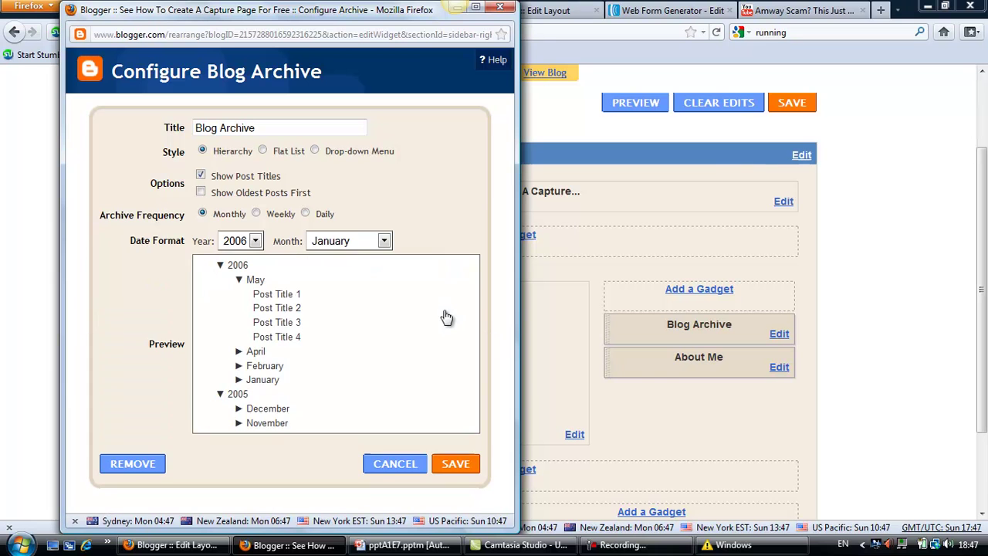
click(139, 471)
click(304, 258)
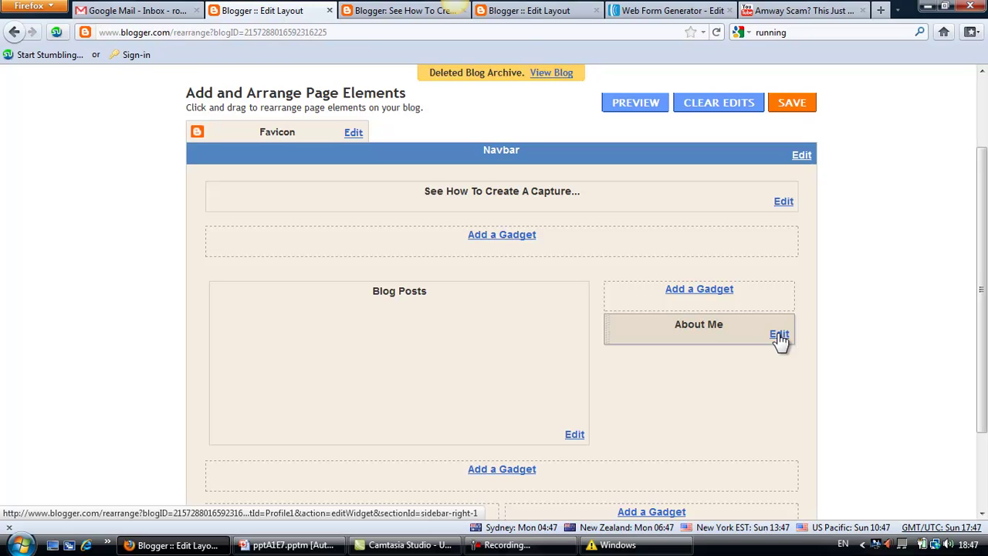
click(779, 335)
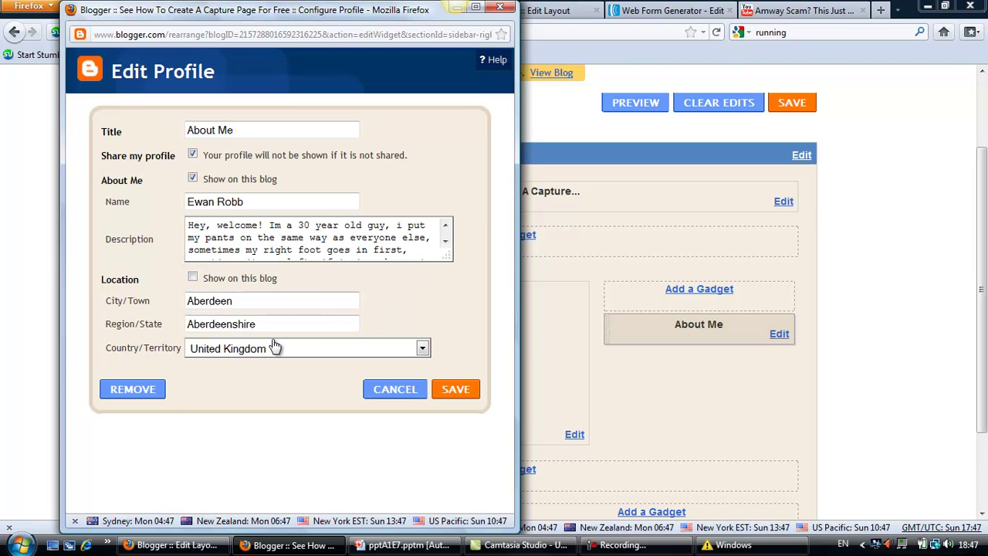
click(152, 394)
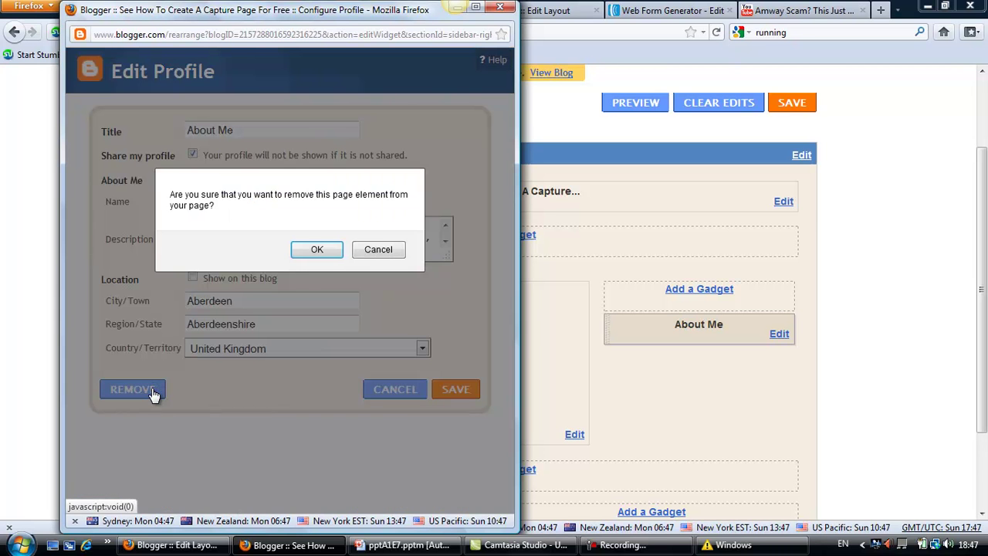
click(315, 247)
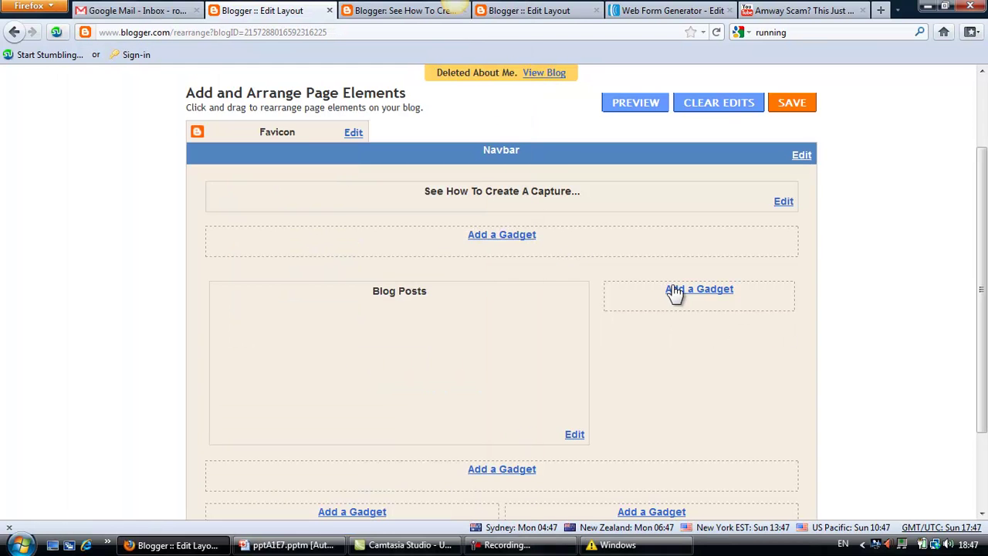
Choose the HTML/JavaScript gadget from the sidebar's Add a Gadget list.
click(676, 292)
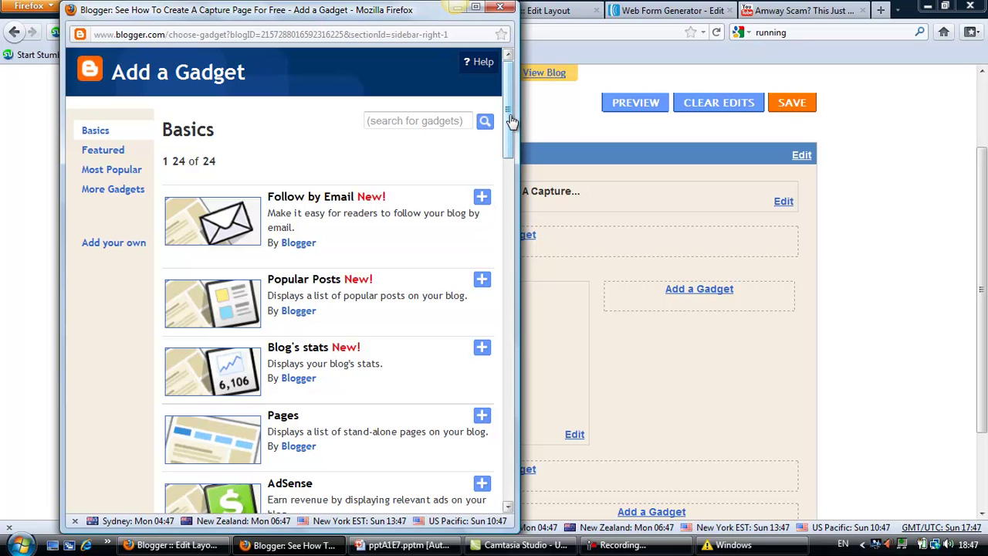
drag(511, 119, 500, 231)
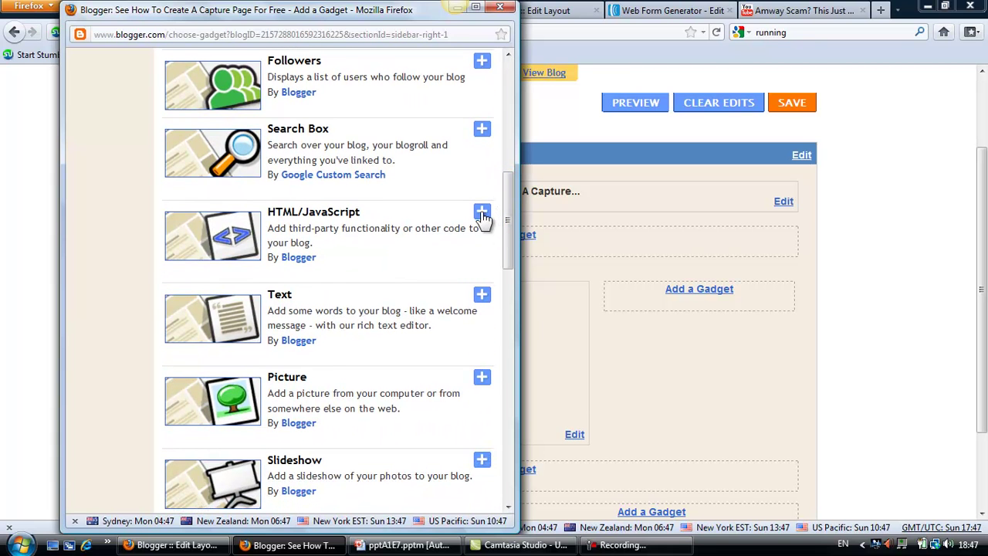
click(481, 214)
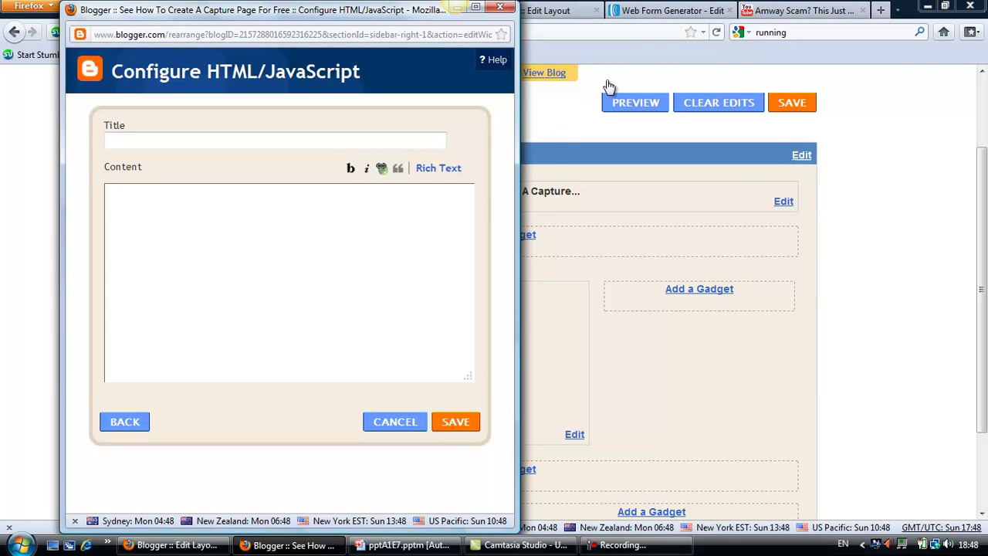
Copy the AWeber web form's JavaScript snippet.
click(661, 18)
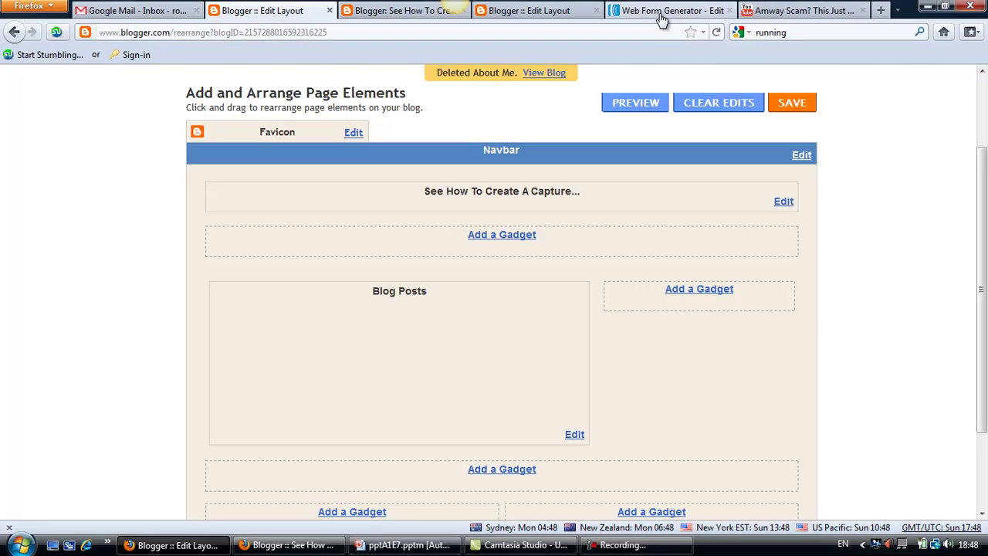
click(666, 15)
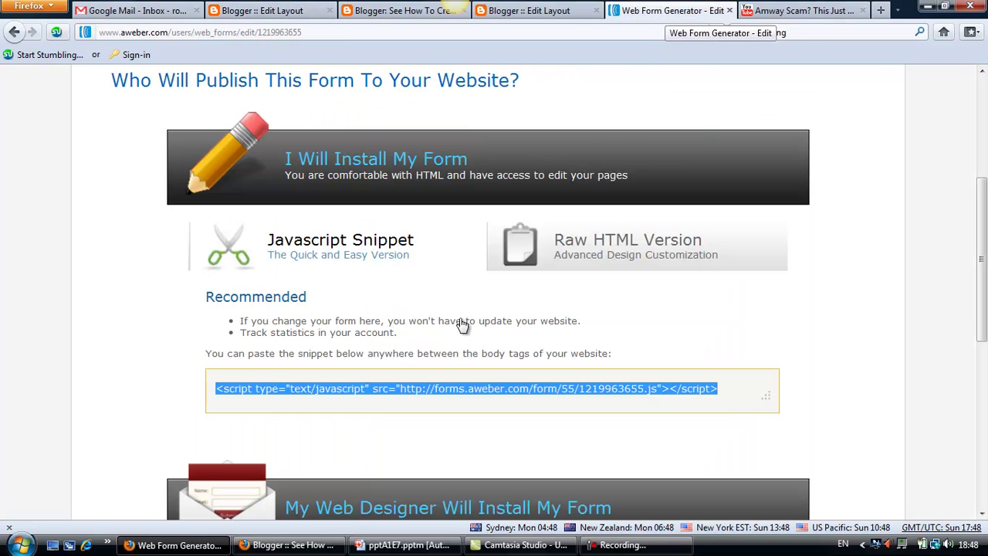
right_click(424, 392)
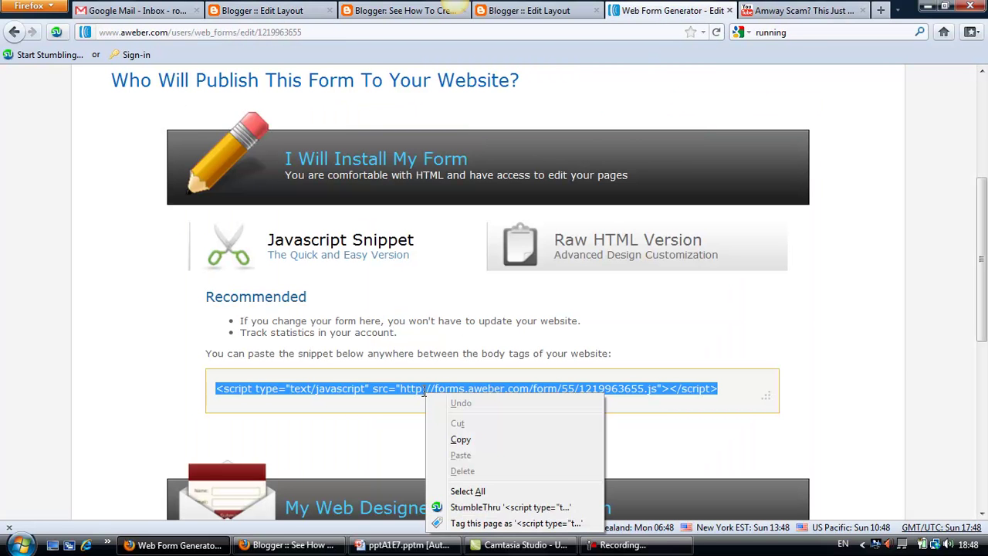
click(460, 439)
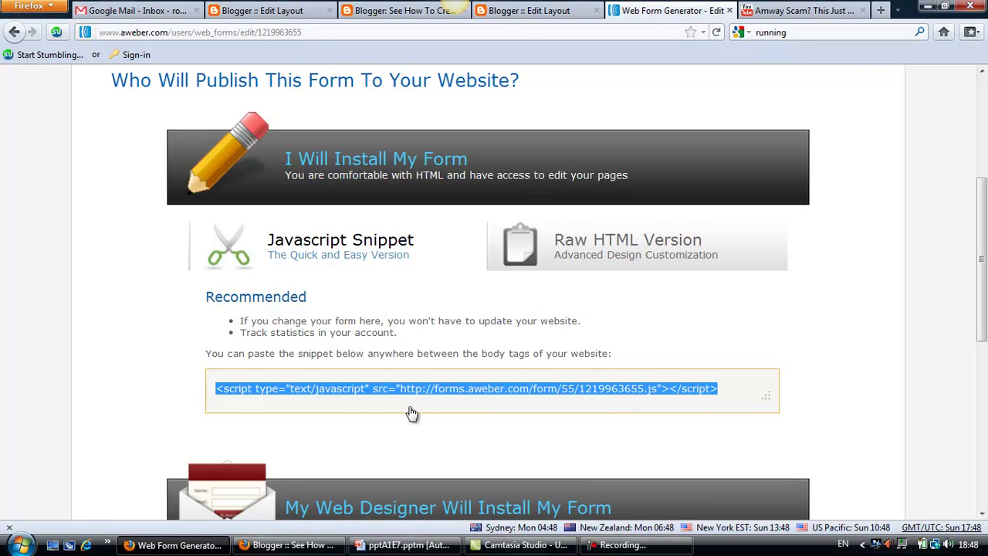
Paste the AWeber snippet into the HTML/JavaScript gadget's content and save it.
click(292, 544)
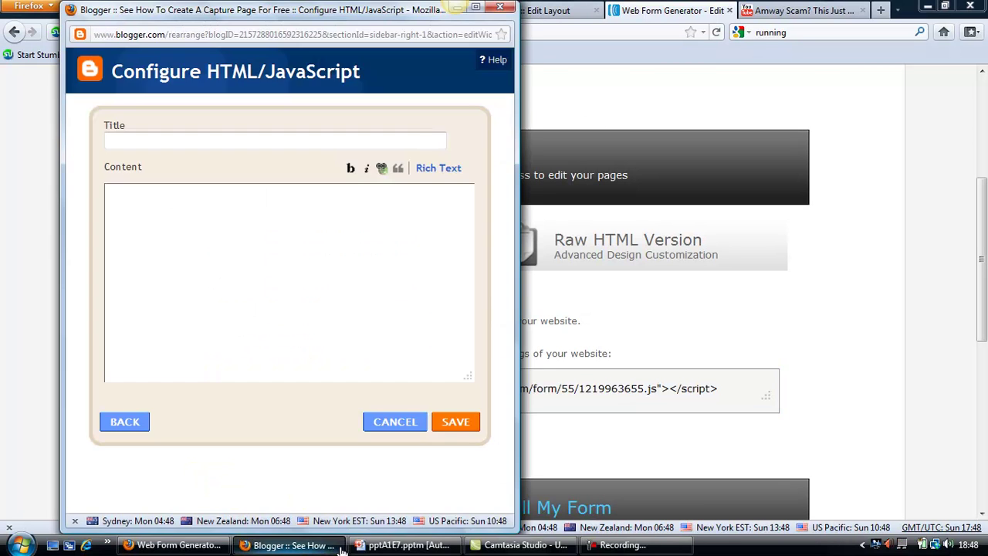
click(196, 223)
text(<script type="text/javascript" src="http://forms.aweber.com/form/55/1219963655.js"></script>)
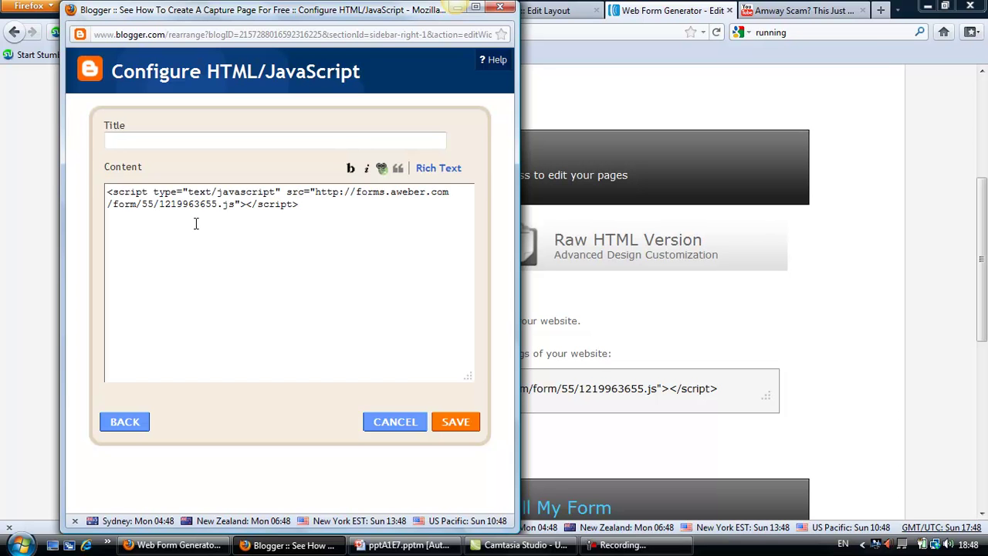
click(448, 422)
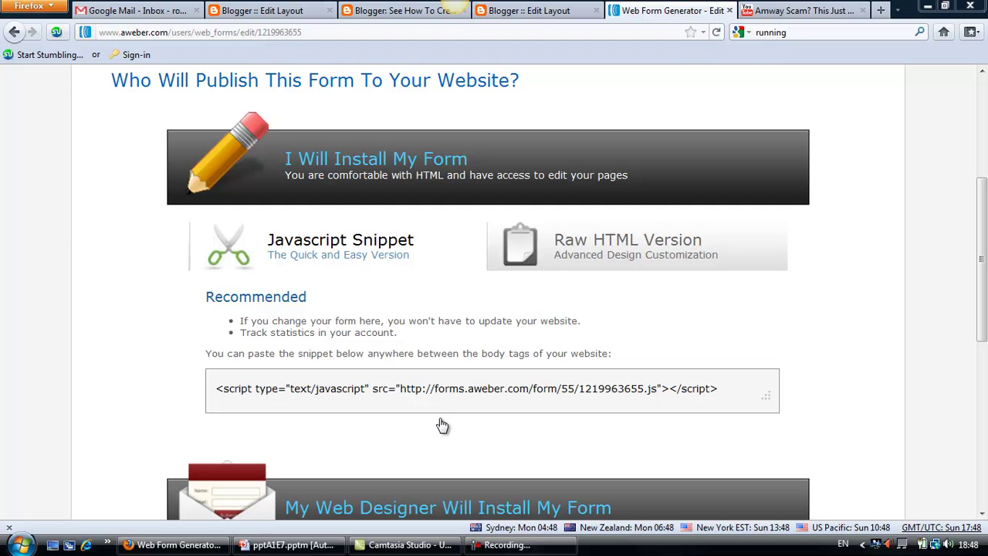
View the live blog to confirm the Name/Email sign-up form, then close the blog tab.
click(532, 11)
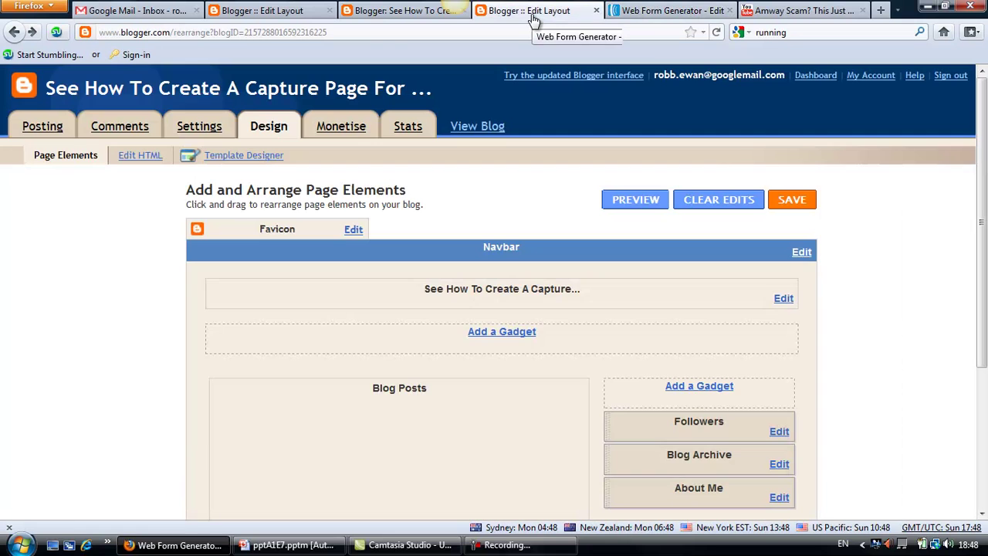
click(377, 11)
click(286, 13)
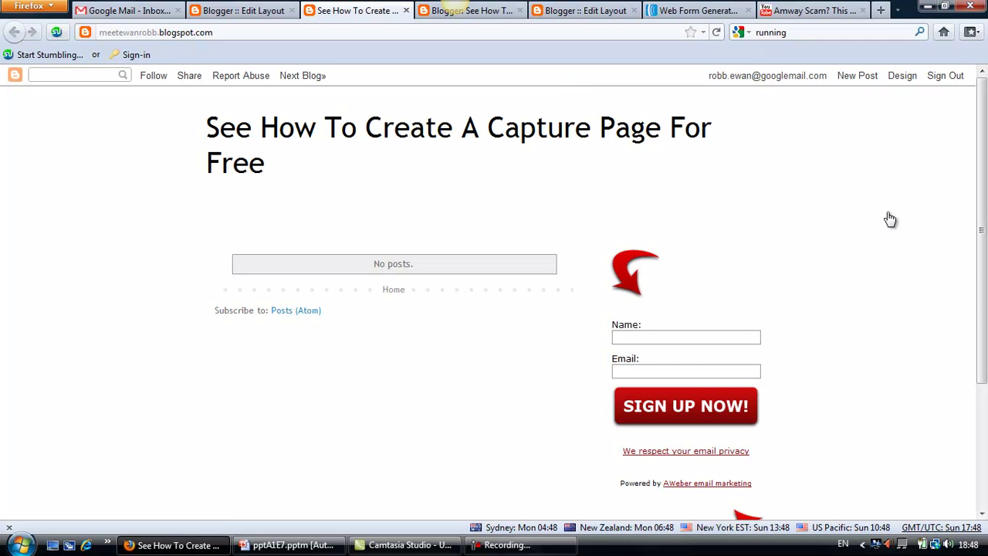
mouse_move(984, 210)
mouse_down()
mouse_move(985, 281)
mouse_move(985, 190)
mouse_up()
scroll(984, 281, down, 3)
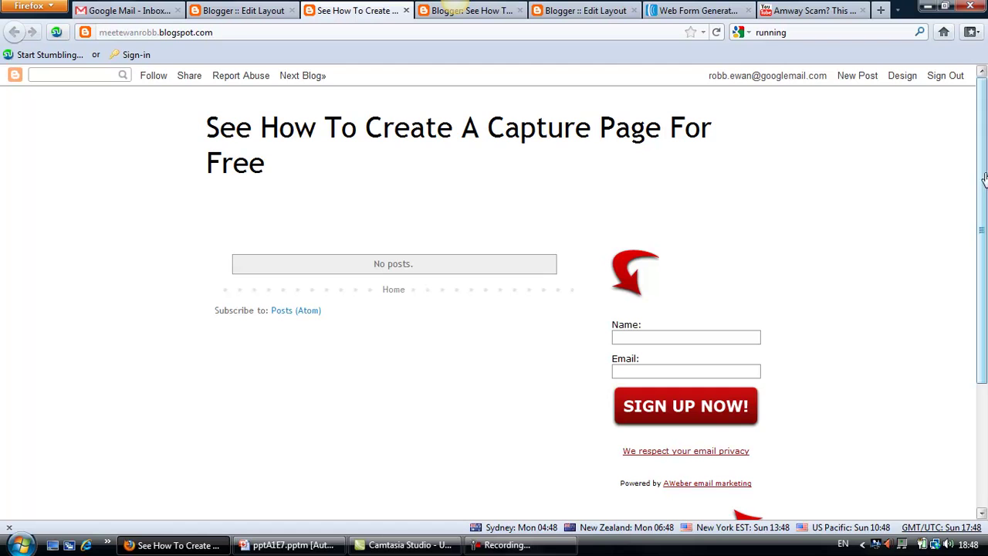
mouse_move(982, 182)
mouse_down()
mouse_move(985, 328)
mouse_move(985, 123)
mouse_up()
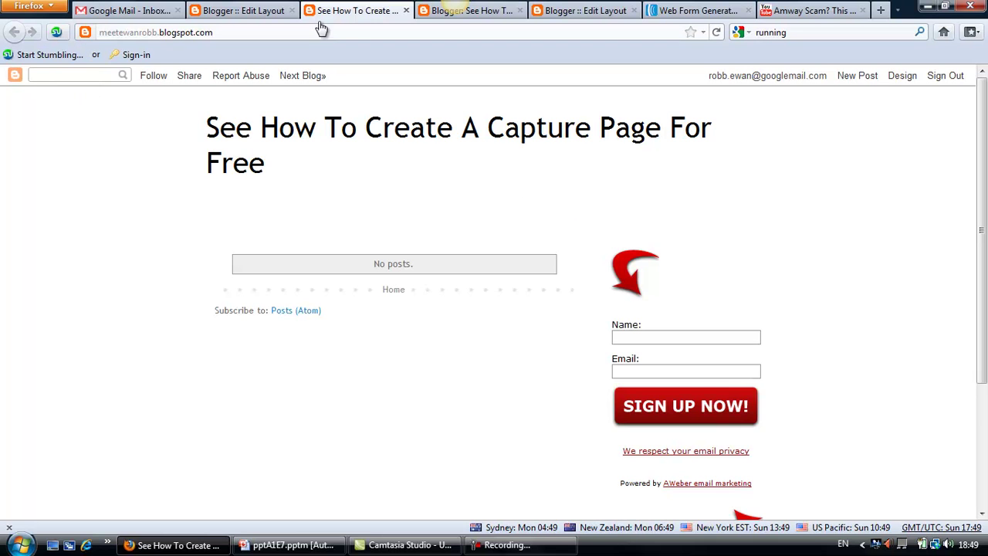
click(406, 12)
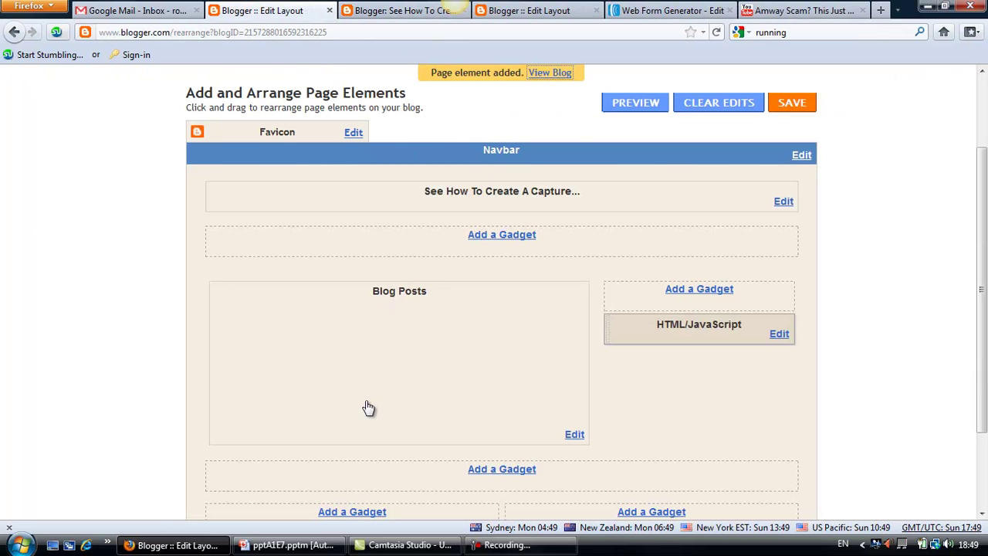
Uncheck date, author, comments, share buttons and location in the Blog Posts gadget options.
click(575, 435)
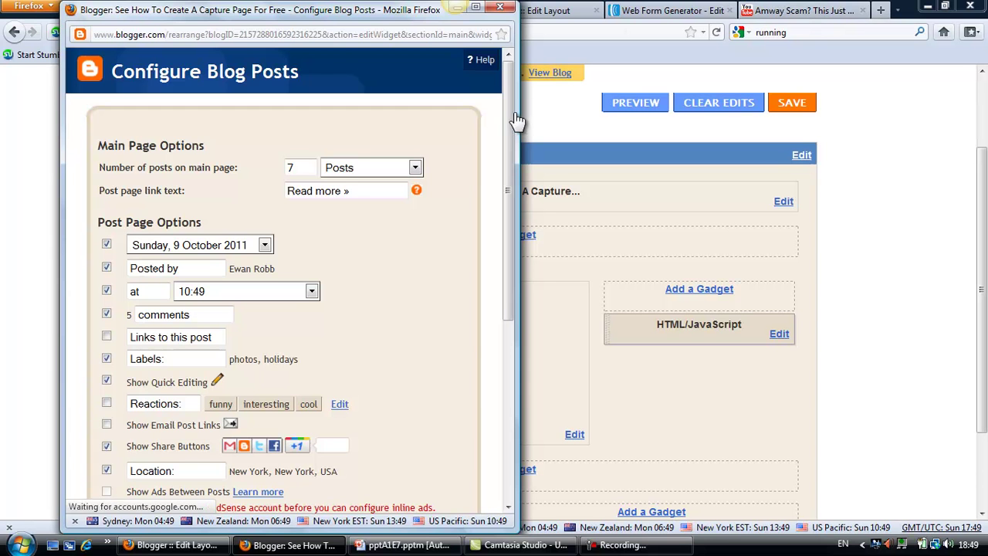
drag(508, 121, 506, 194)
click(107, 120)
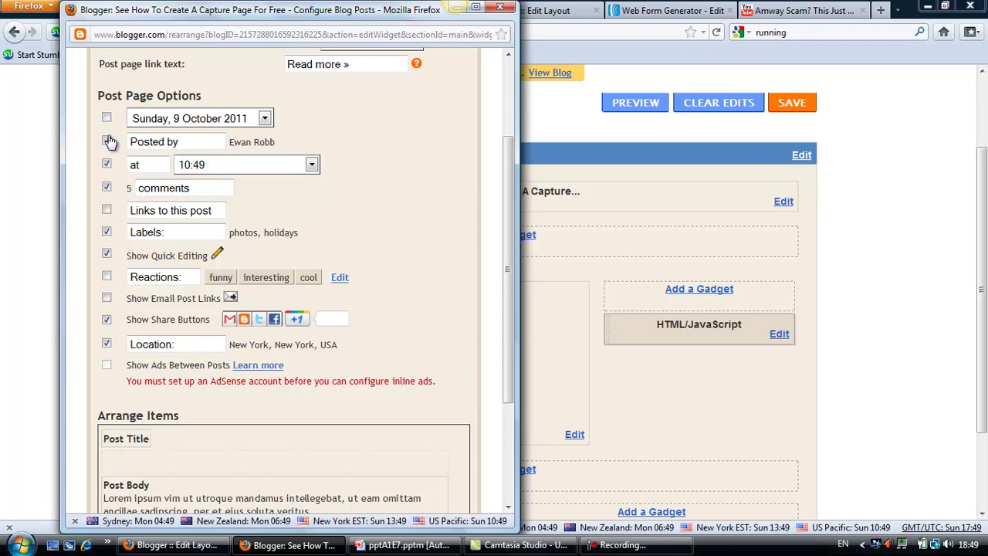
click(107, 142)
click(106, 187)
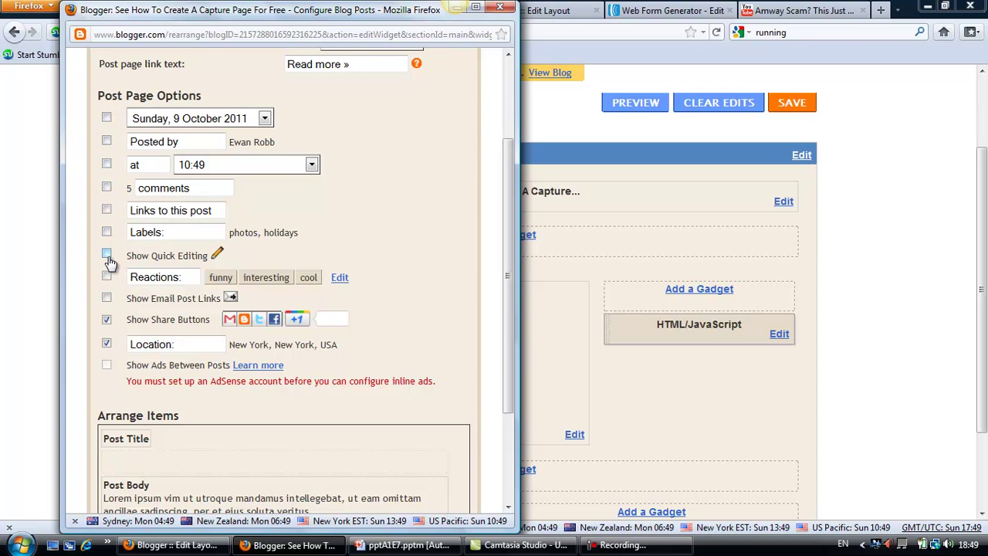
click(107, 318)
click(106, 344)
drag(514, 246, 510, 405)
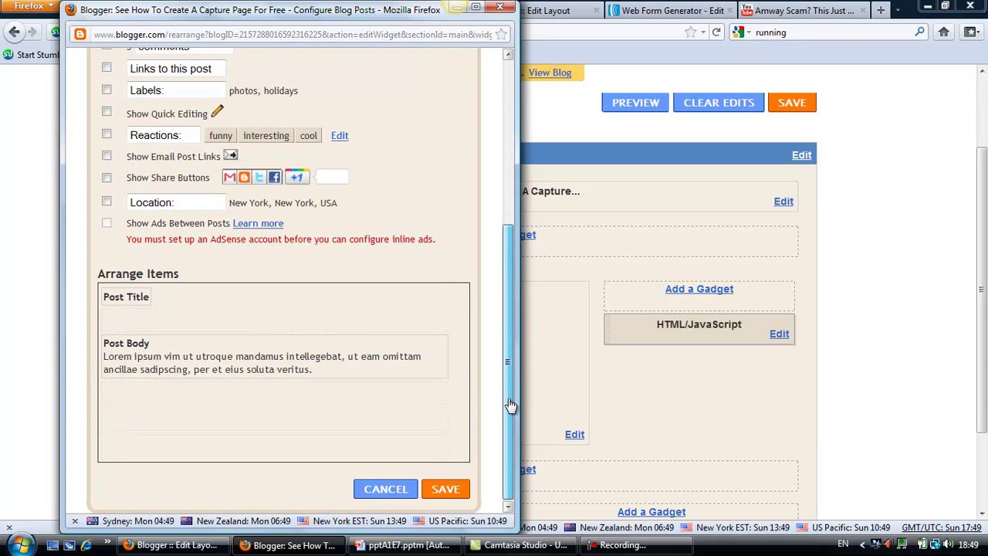
Save the Blog Posts settings and bring up the YouTube video's embed code.
click(445, 488)
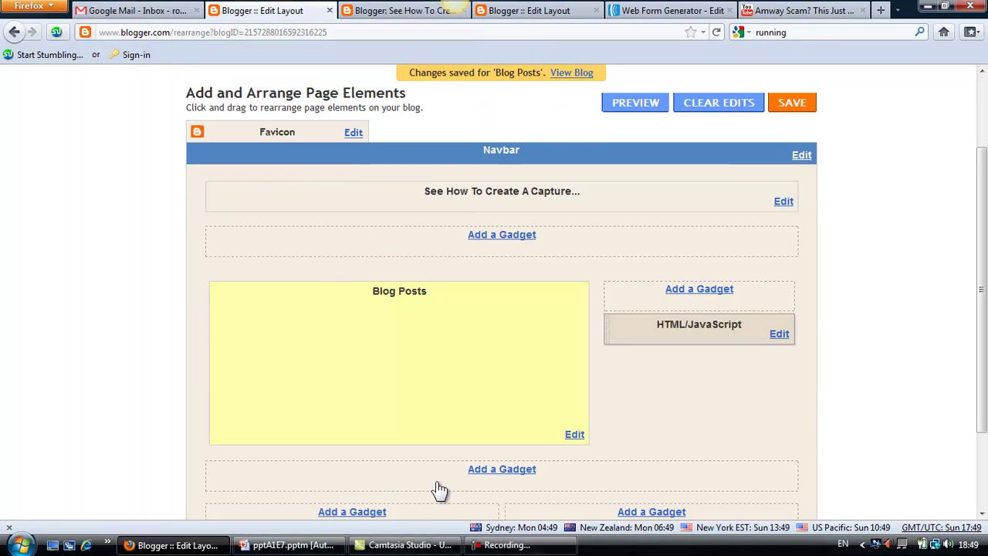
click(781, 13)
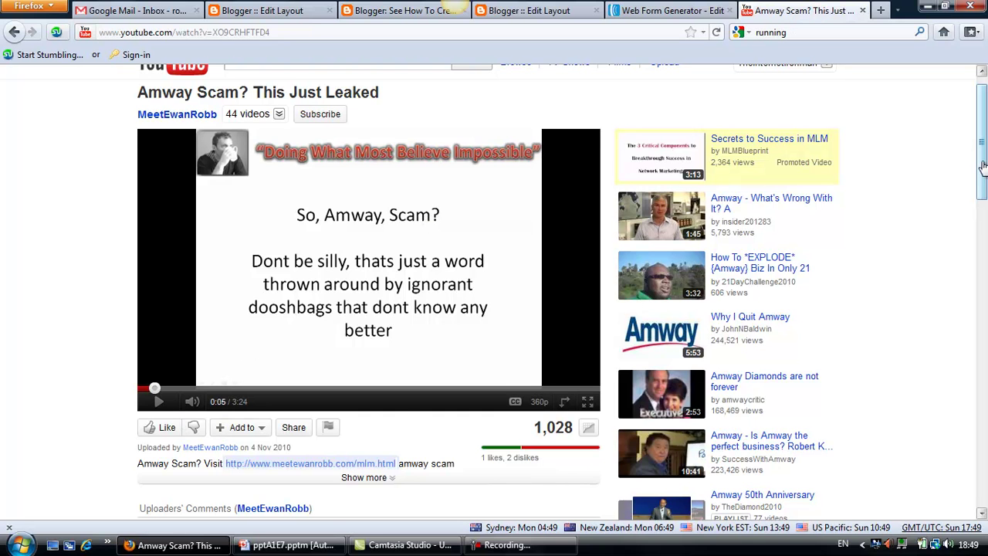
drag(981, 166, 980, 209)
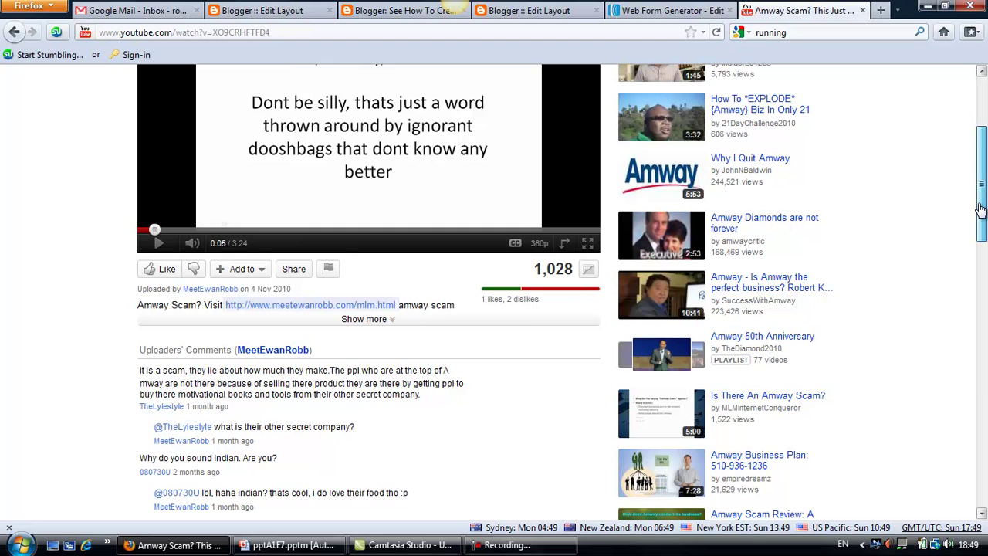
click(293, 276)
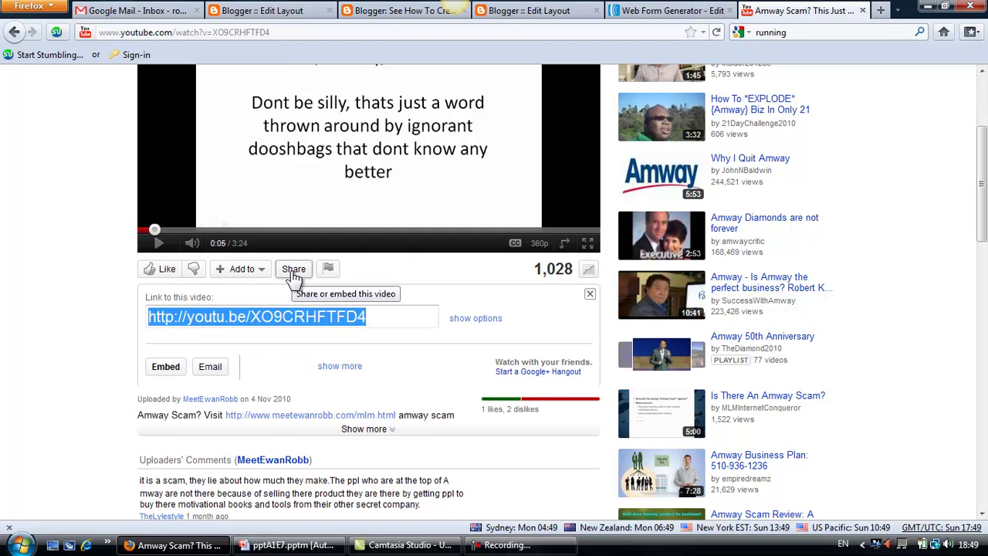
click(176, 367)
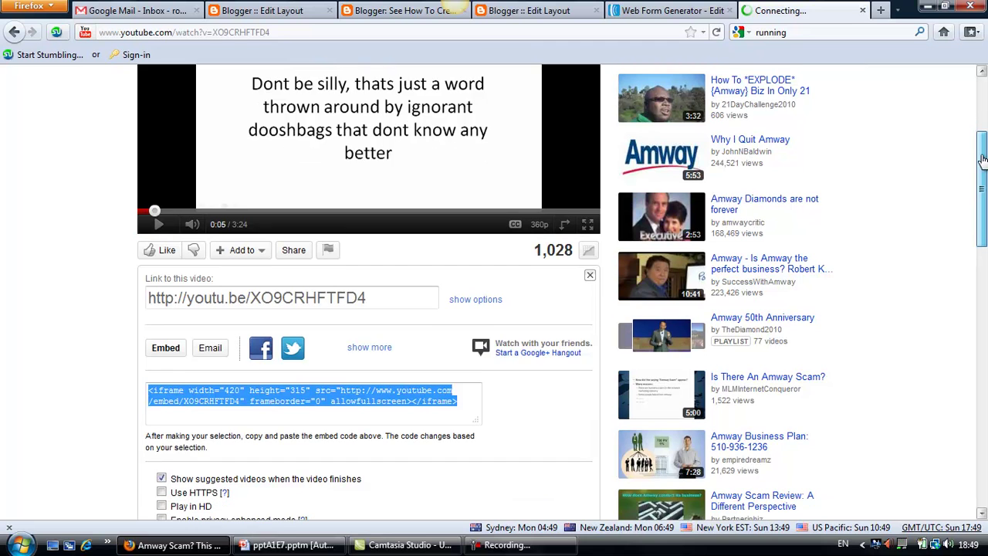
Copy the 480×360 embed code without suggested videos and return to Blogger.
drag(982, 158, 977, 210)
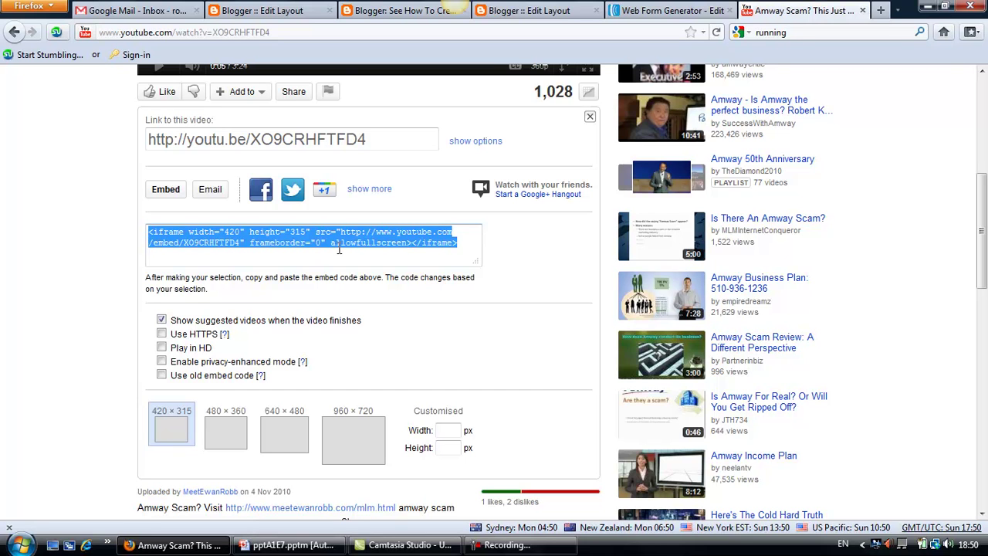
click(161, 320)
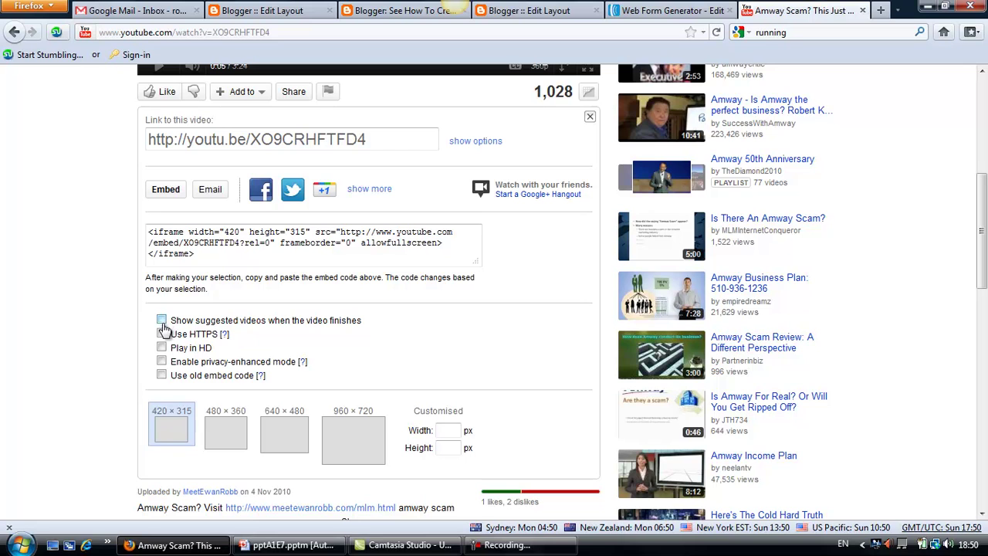
click(222, 440)
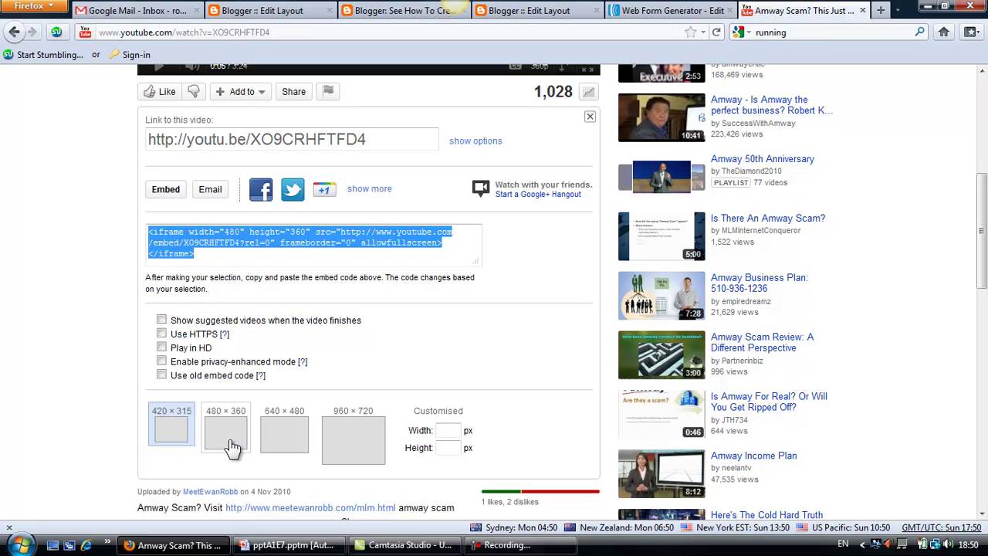
right_click(258, 233)
click(296, 283)
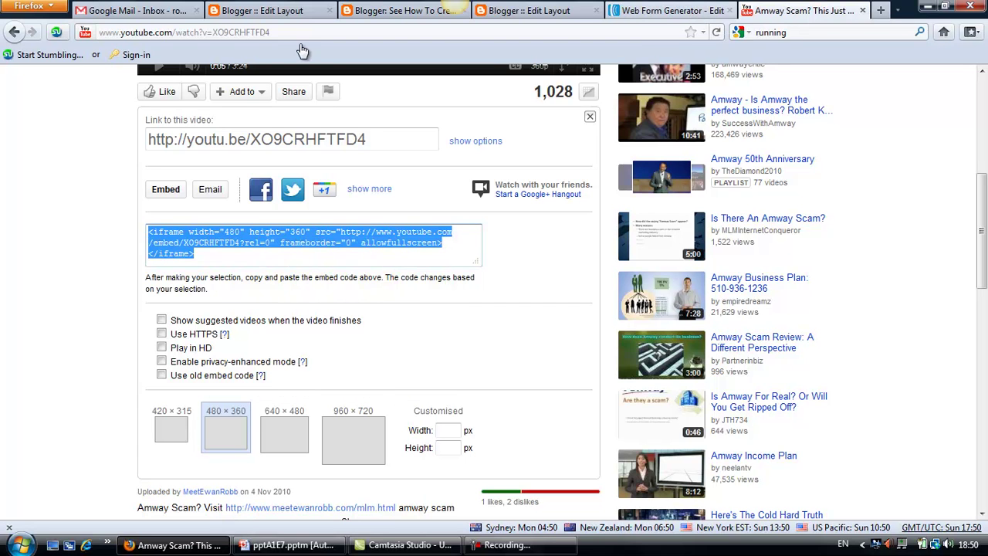
click(286, 21)
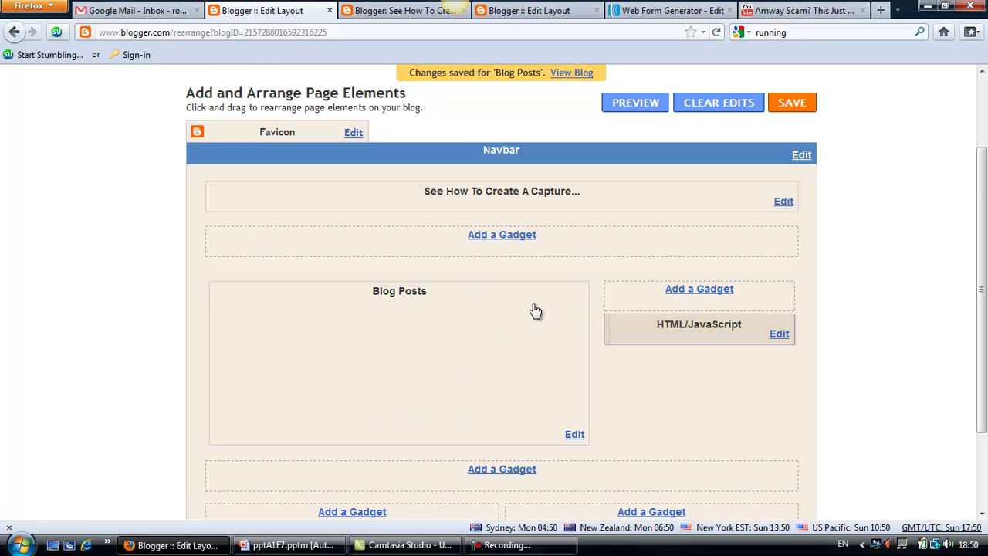
Create a new post, paste the YouTube iframe embed code into its body, and publish.
drag(981, 193, 982, 122)
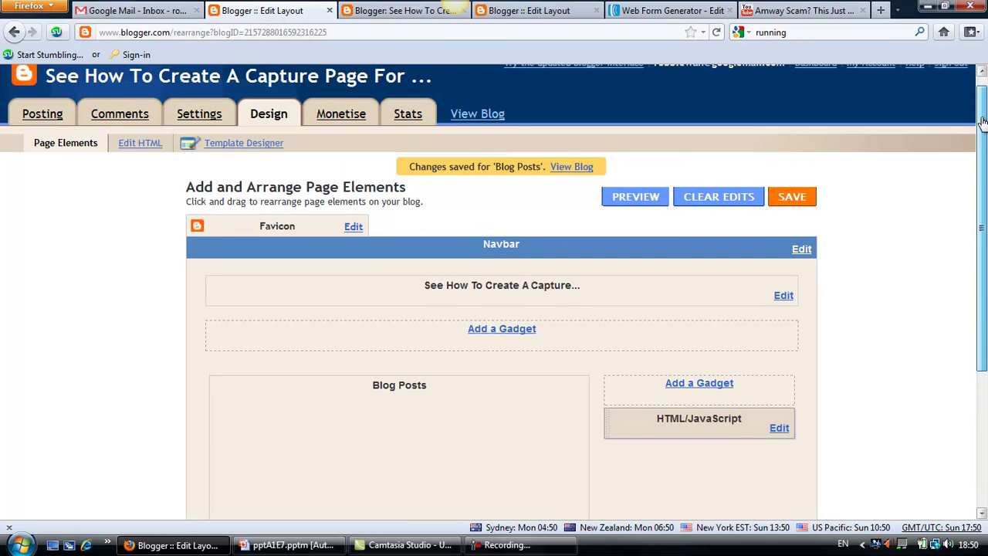
click(61, 122)
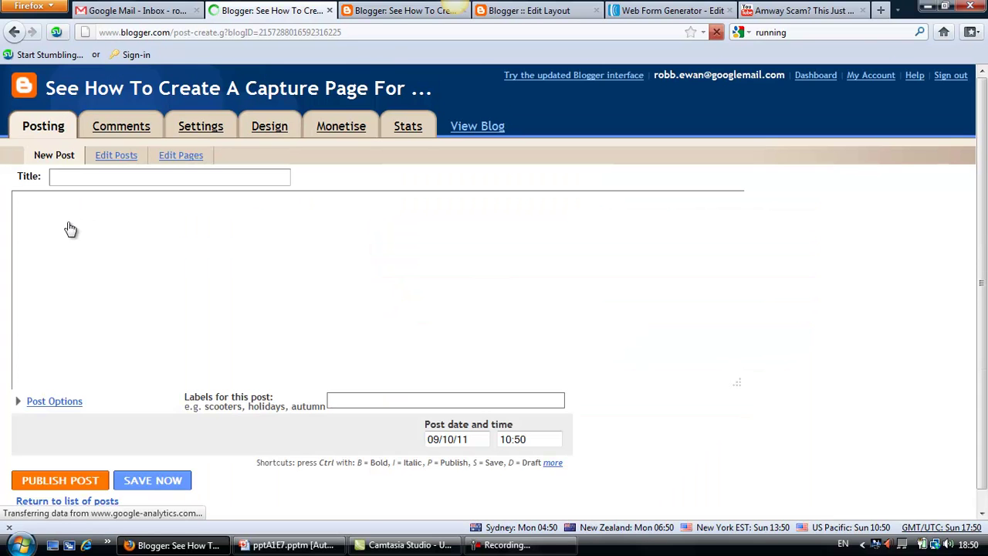
click(67, 222)
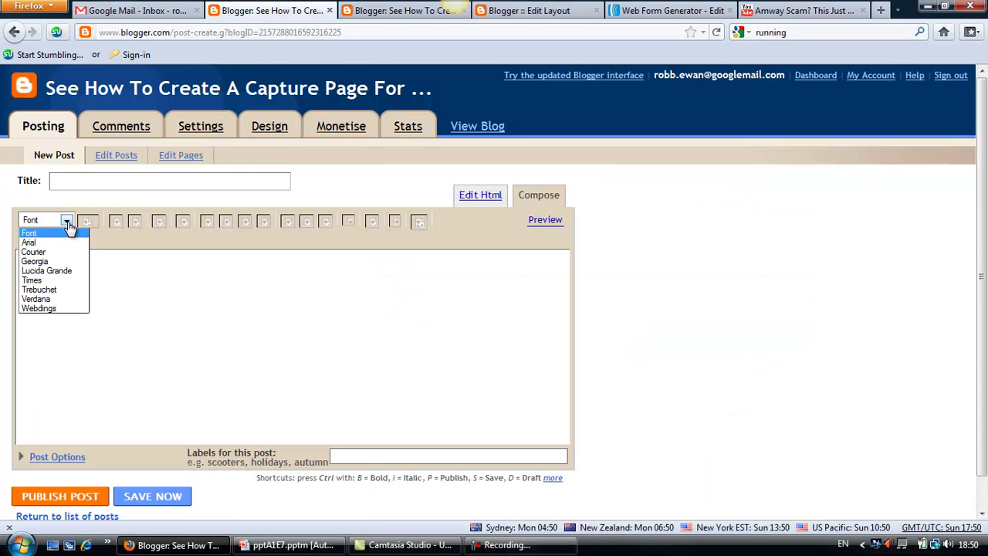
click(176, 283)
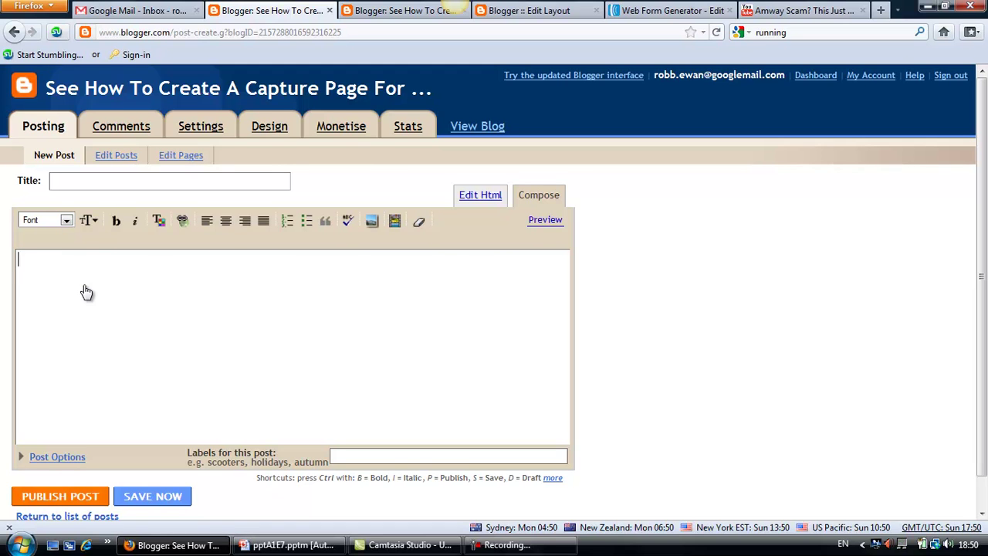
key(ctrl+v)
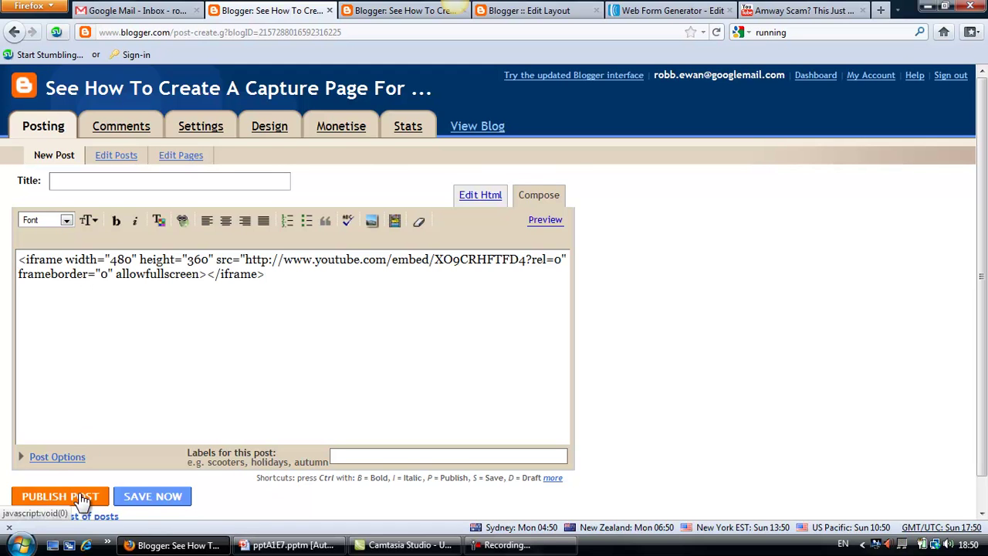
click(81, 500)
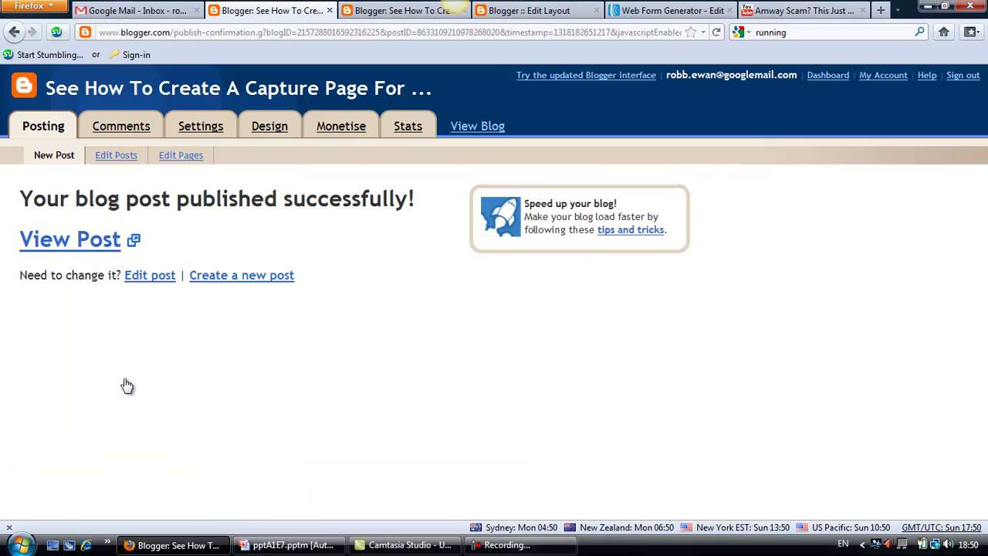
Check the published post showing the Amway video and sign-up form, then go to Design.
click(111, 247)
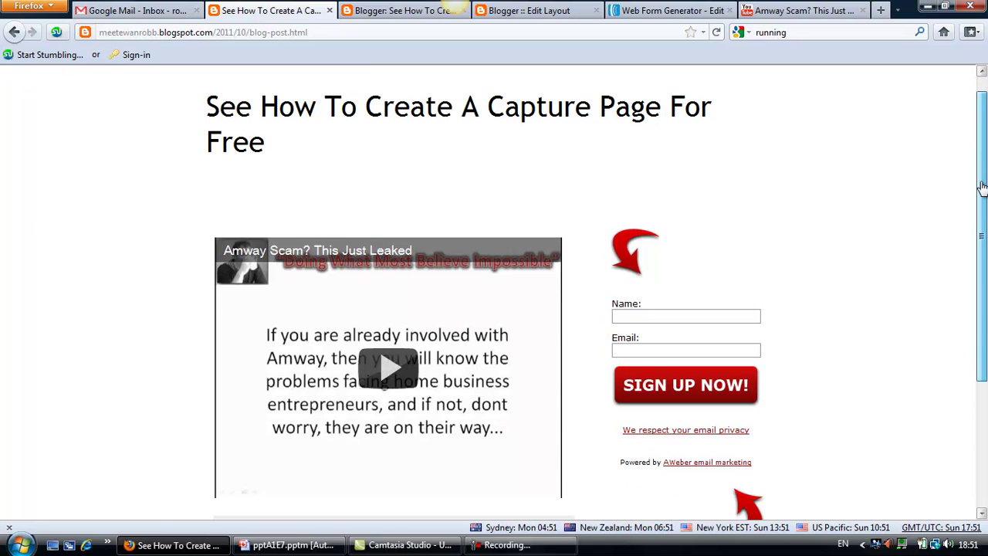
mouse_move(984, 152)
mouse_down()
mouse_move(983, 267)
mouse_move(970, 214)
mouse_move(978, 100)
mouse_up()
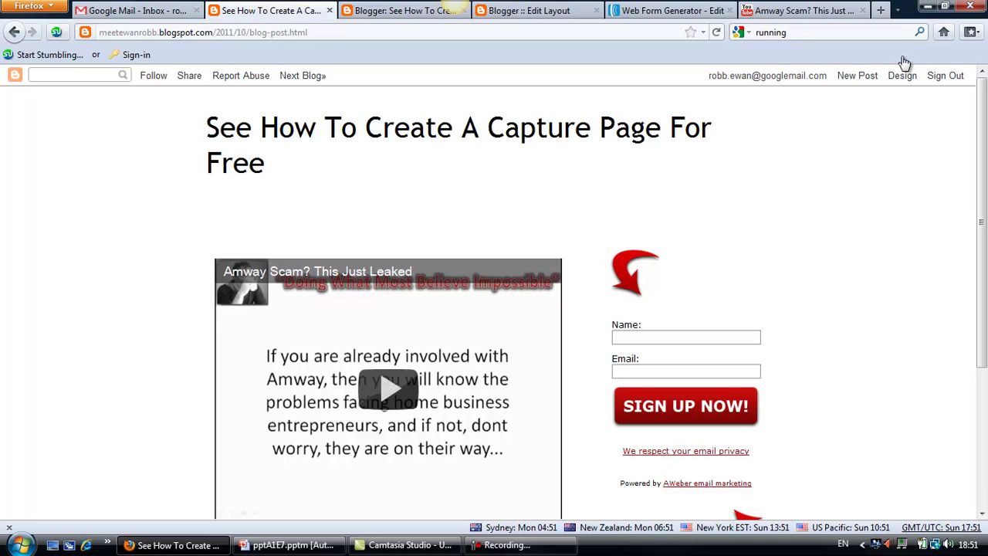
click(893, 88)
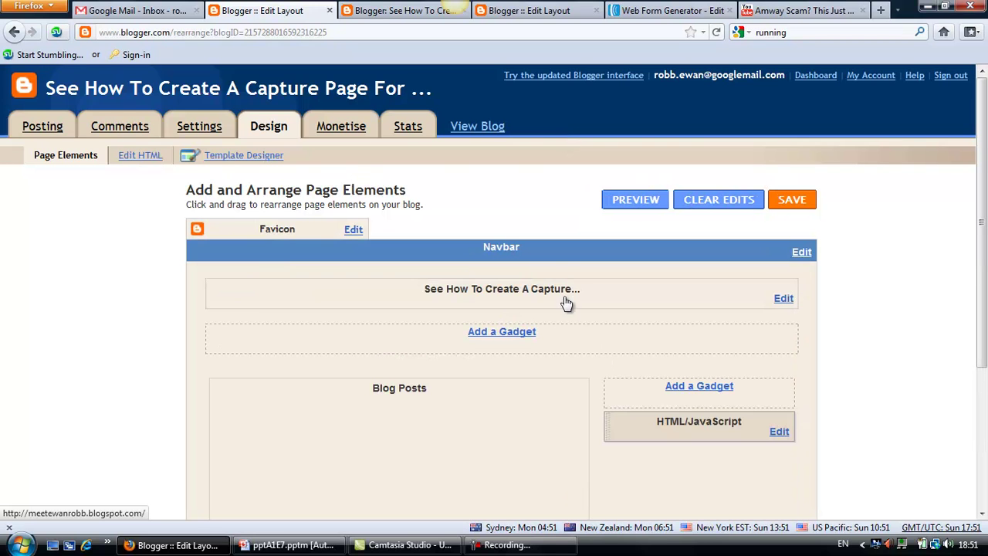
Erase the Blog Title text in the header settings and browse for a header image.
click(783, 300)
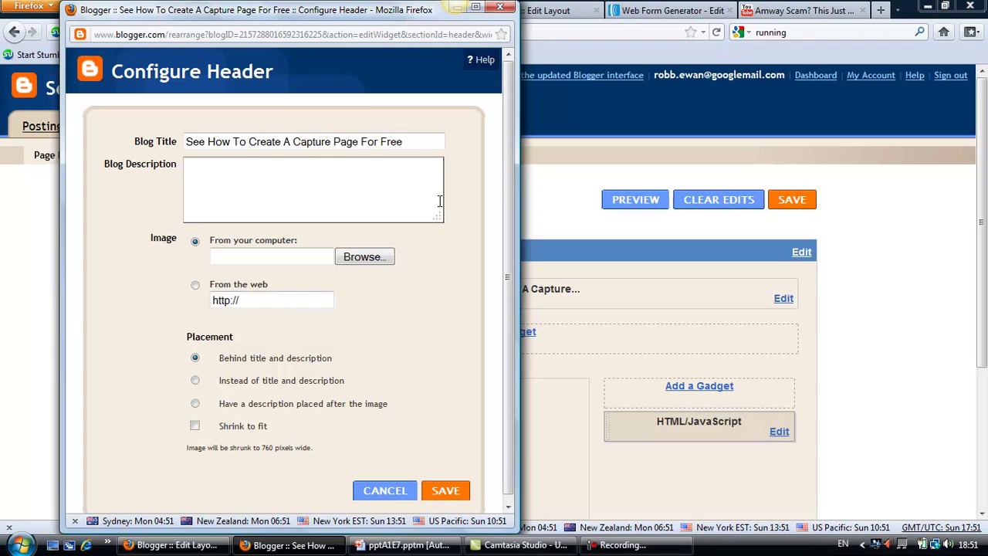
click(405, 142)
drag(403, 142, 182, 139)
key(BackSpace)
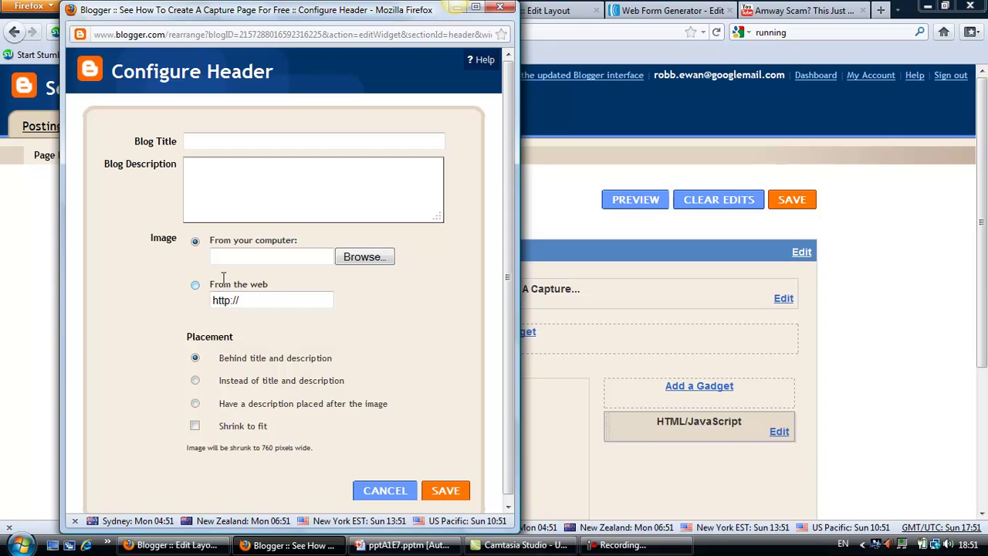
click(360, 258)
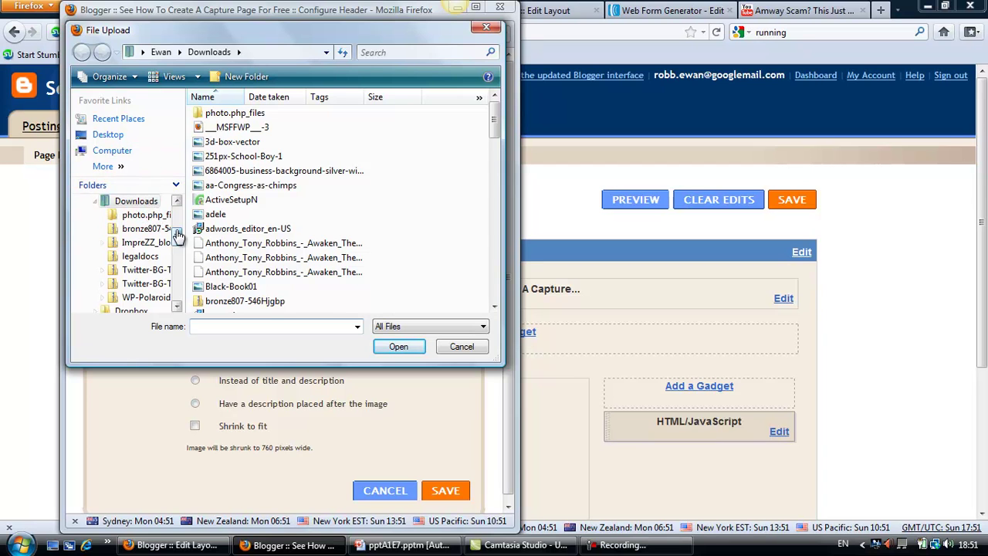
Navigate the file picker to the Documents > Jing folder.
drag(177, 236, 177, 219)
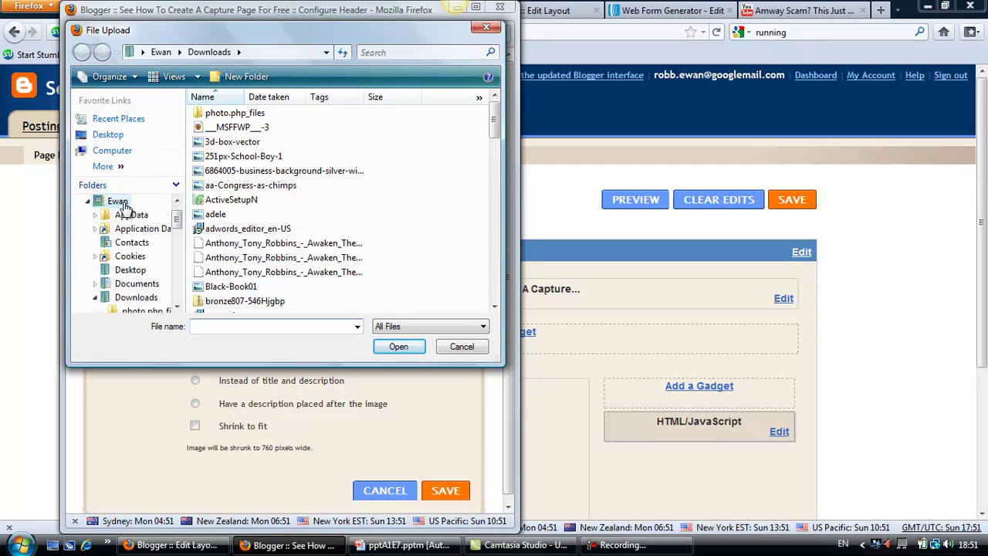
click(120, 202)
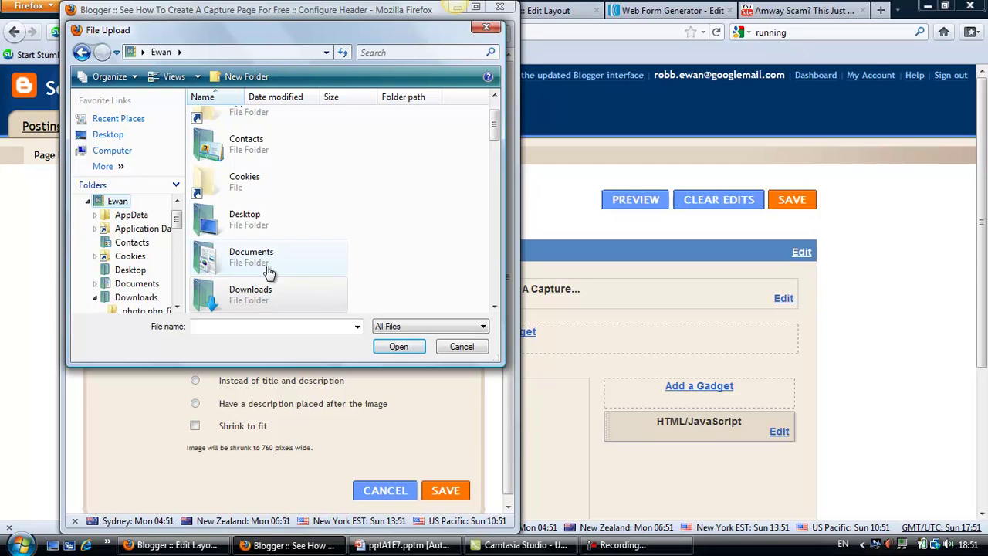
double_click(268, 272)
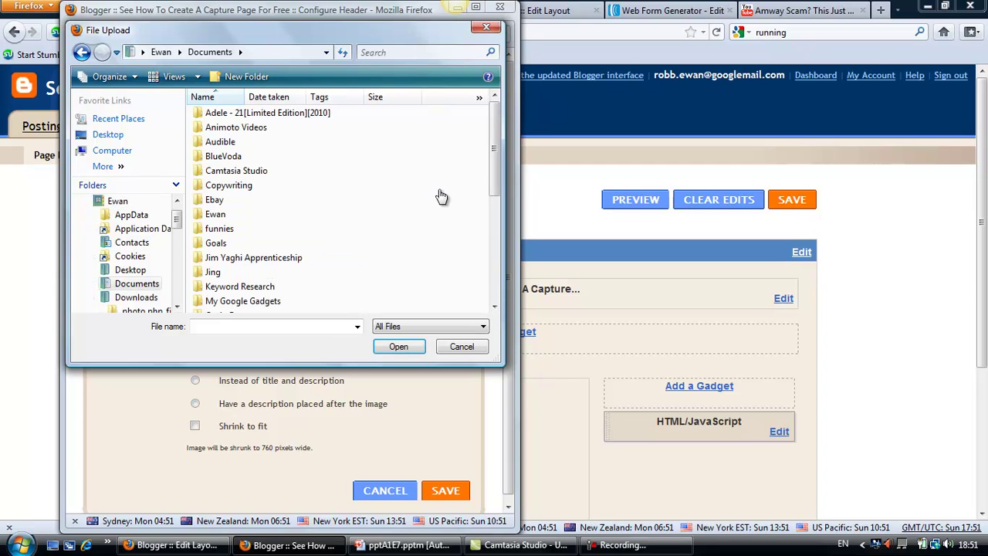
mouse_move(493, 185)
mouse_down()
mouse_move(490, 266)
mouse_move(494, 259)
mouse_up()
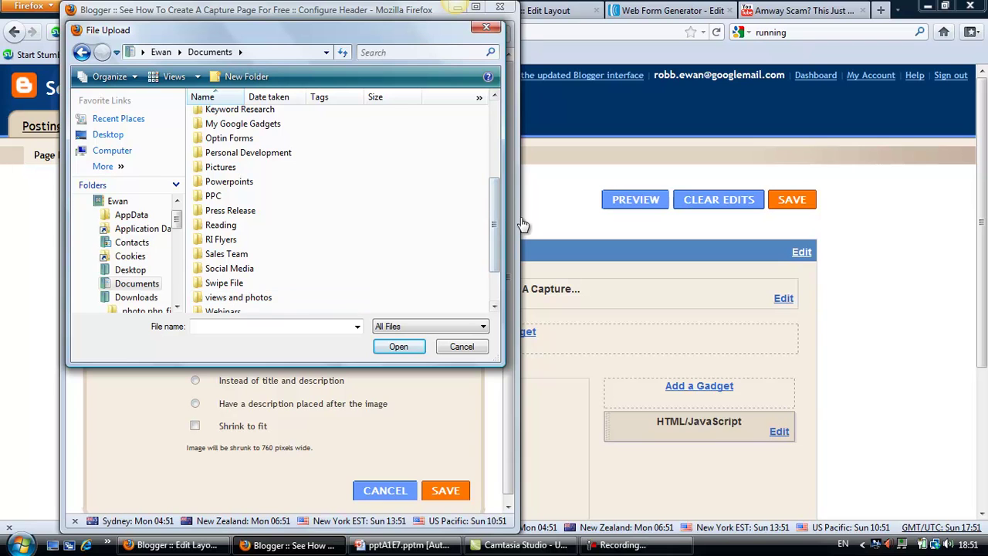
drag(495, 227, 494, 199)
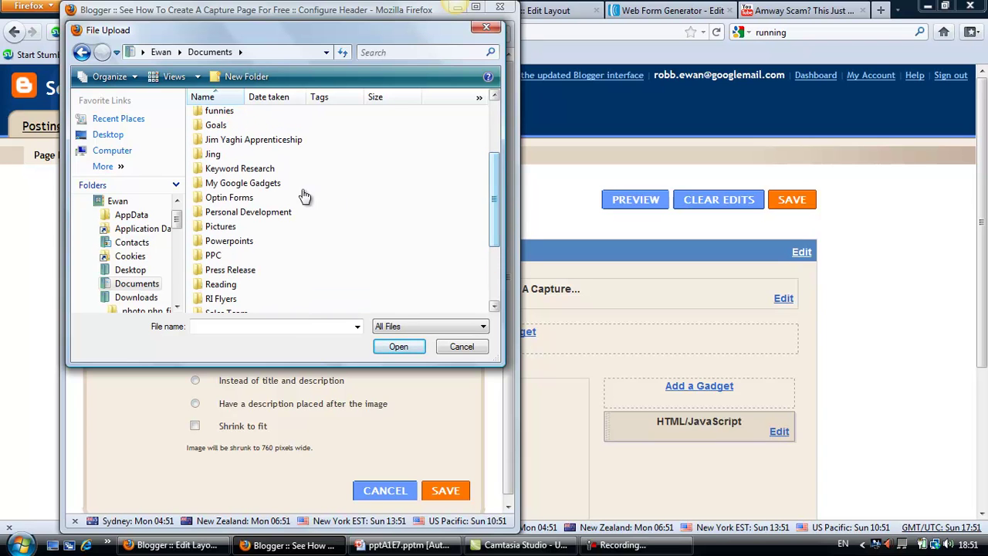
click(213, 158)
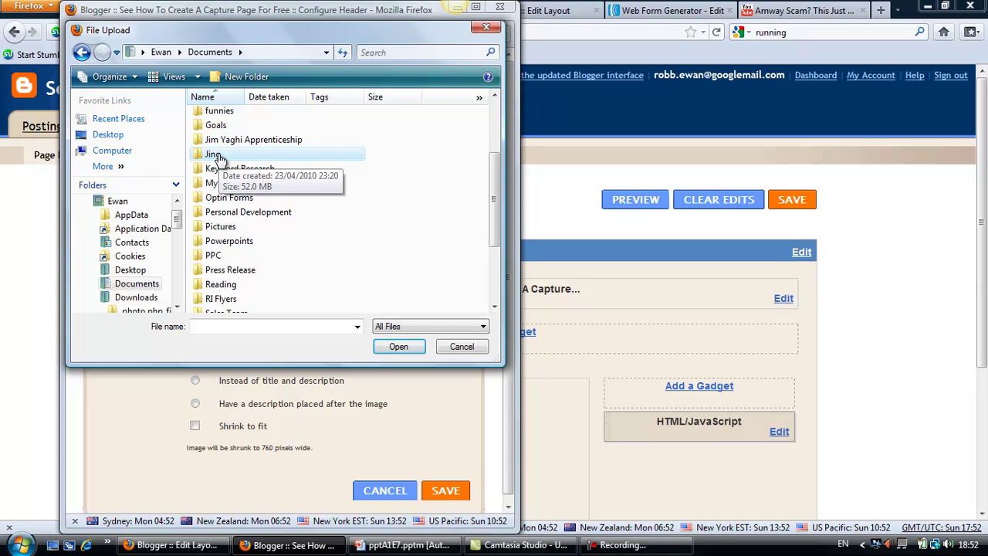
double_click(219, 158)
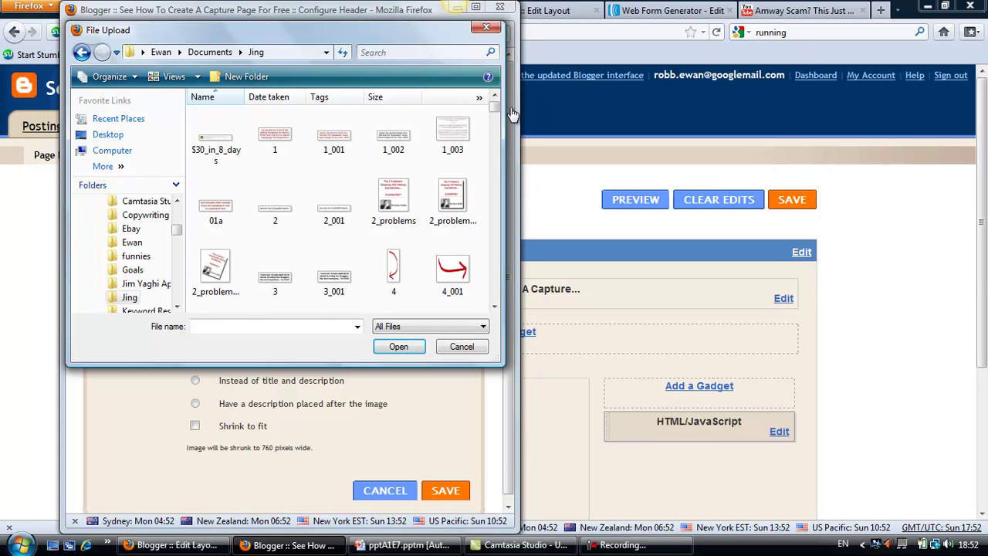
Upload the red 'See How To Create A Capture Page For Free' image as the header.
scroll(497, 123, down, 1)
drag(497, 138, 497, 169)
scroll(496, 168, down, 1)
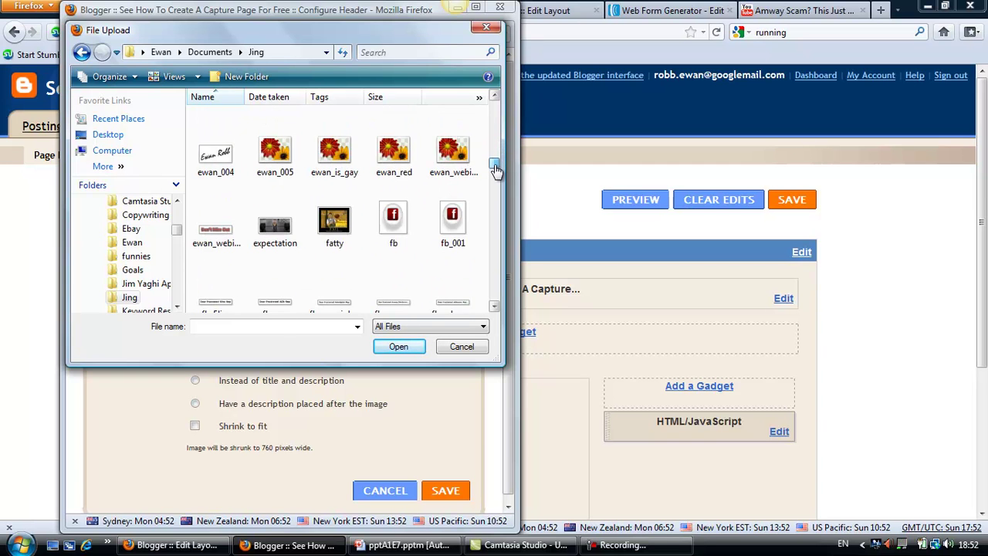
scroll(496, 168, down, 1)
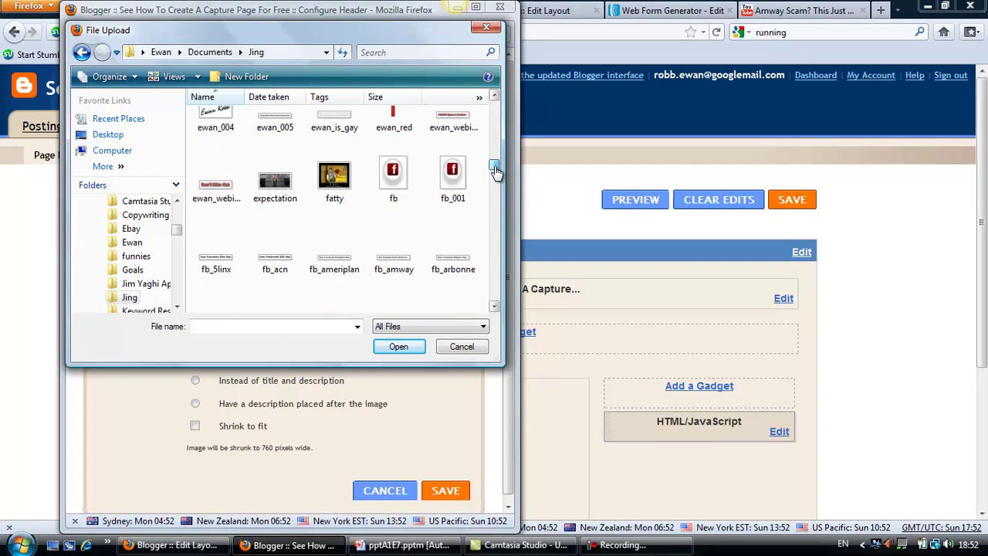
scroll(496, 171, down, 1)
scroll(496, 173, down, 1)
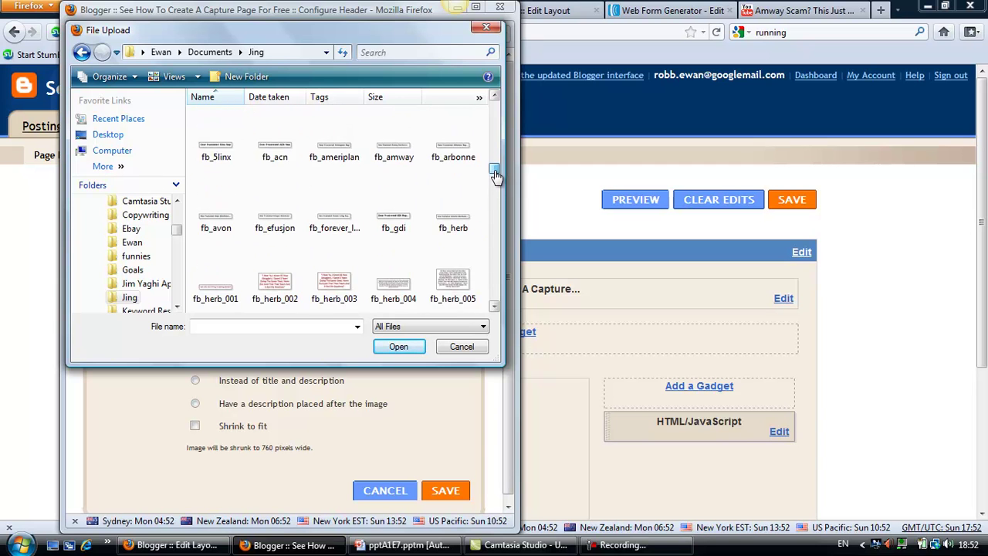
drag(496, 174, 496, 192)
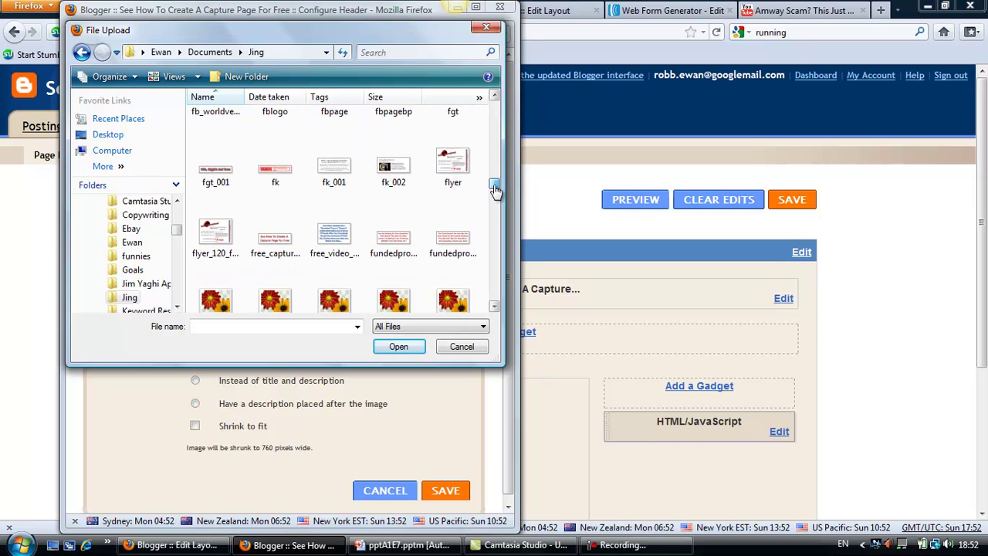
double_click(275, 247)
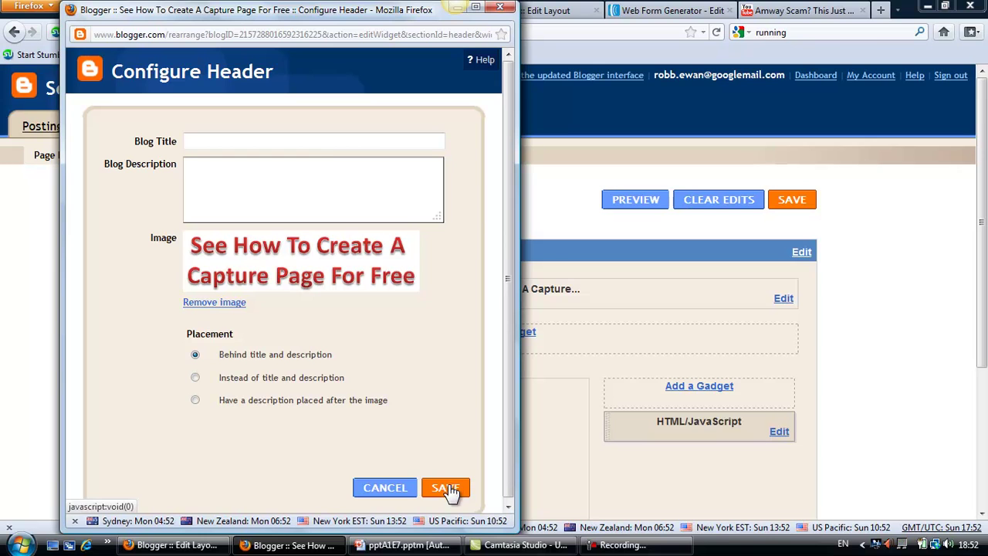
Place the image instead of title and description, set the blog title to '.', and save.
click(447, 488)
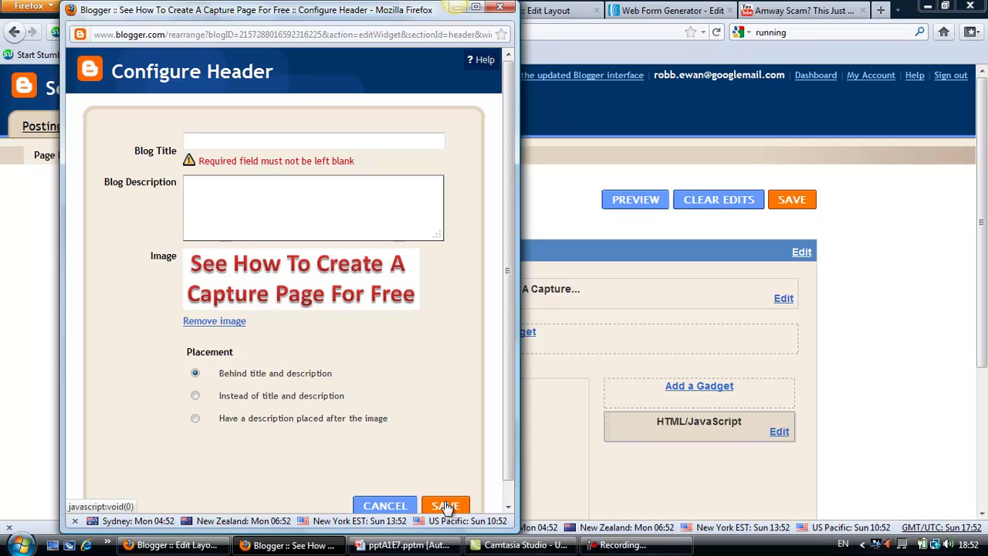
click(195, 396)
click(205, 140)
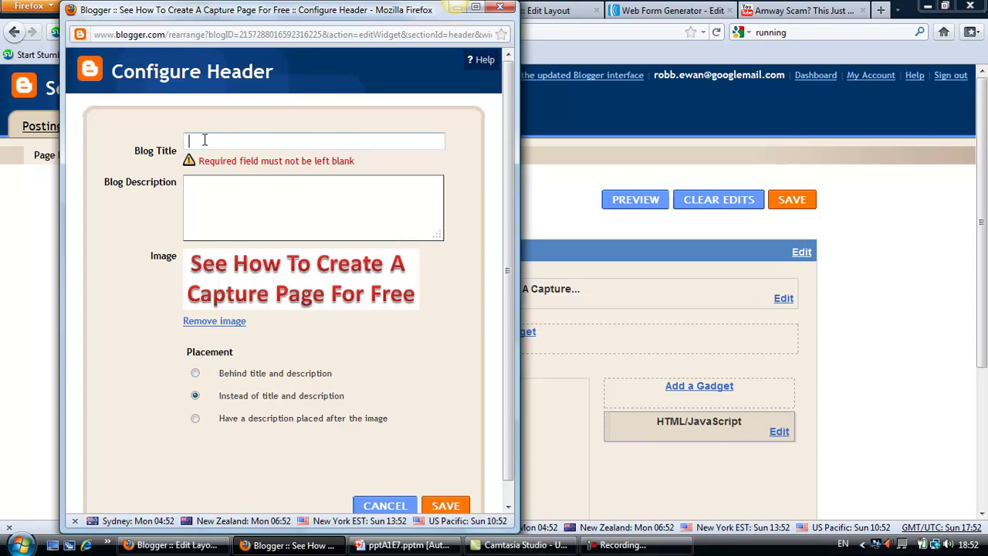
click(204, 139)
click(439, 506)
text(.)
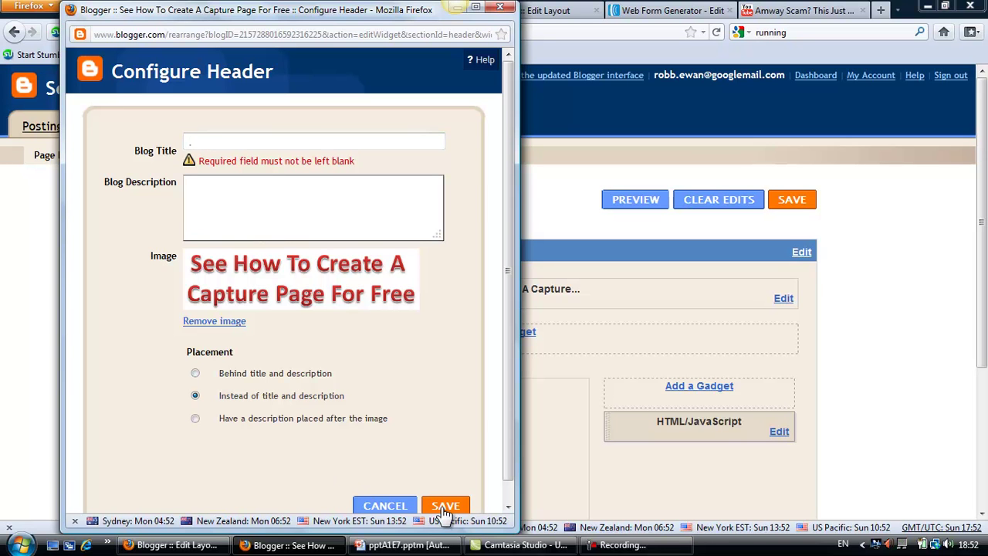
click(445, 507)
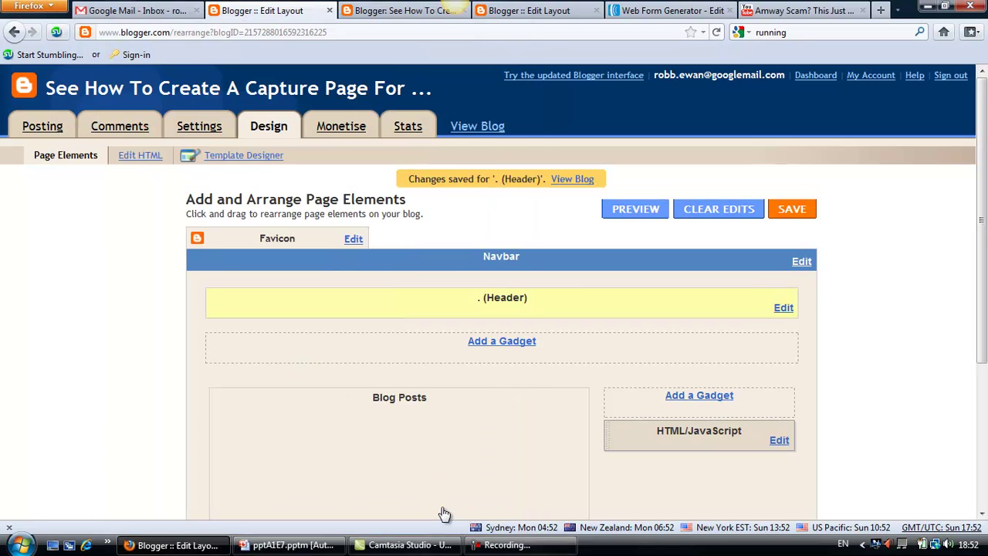
View the live blog and dismiss the Windows color-scheme prompt.
click(561, 183)
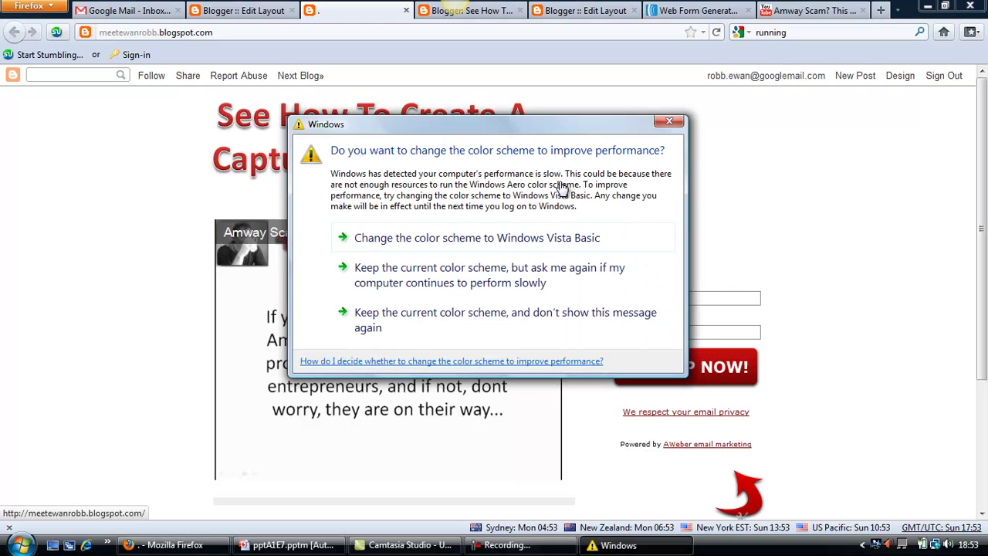
click(668, 122)
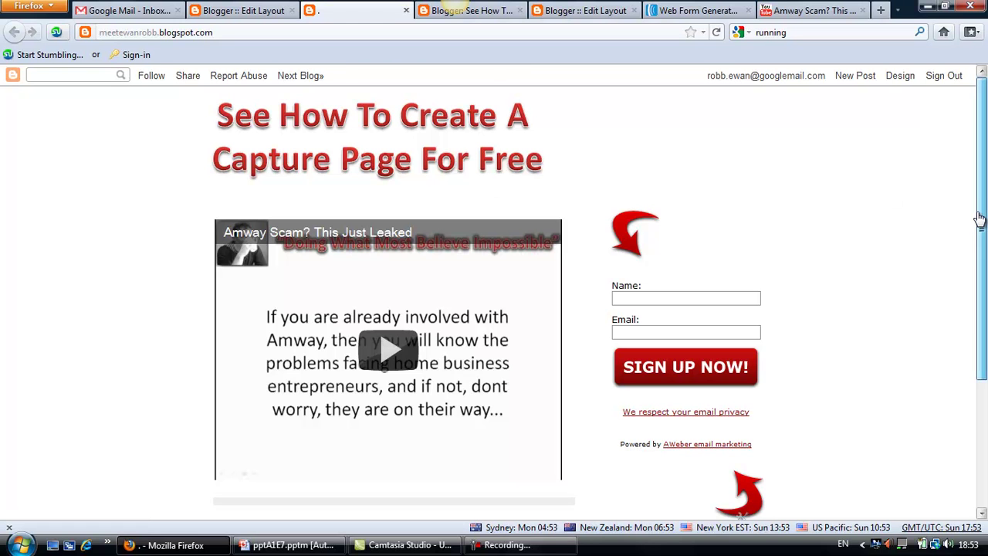
mouse_move(984, 341)
mouse_down()
mouse_move(984, 402)
mouse_move(984, 275)
mouse_up()
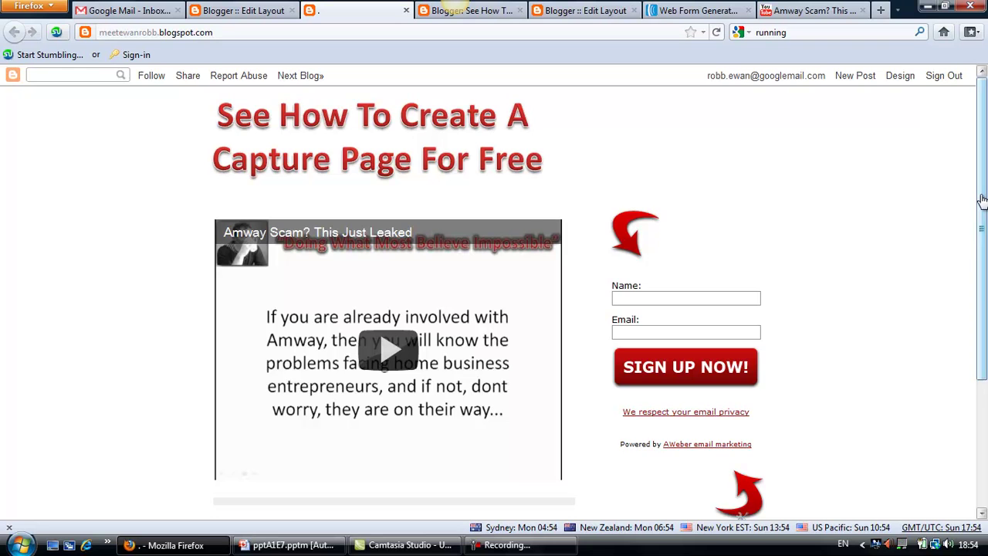
drag(982, 199, 982, 245)
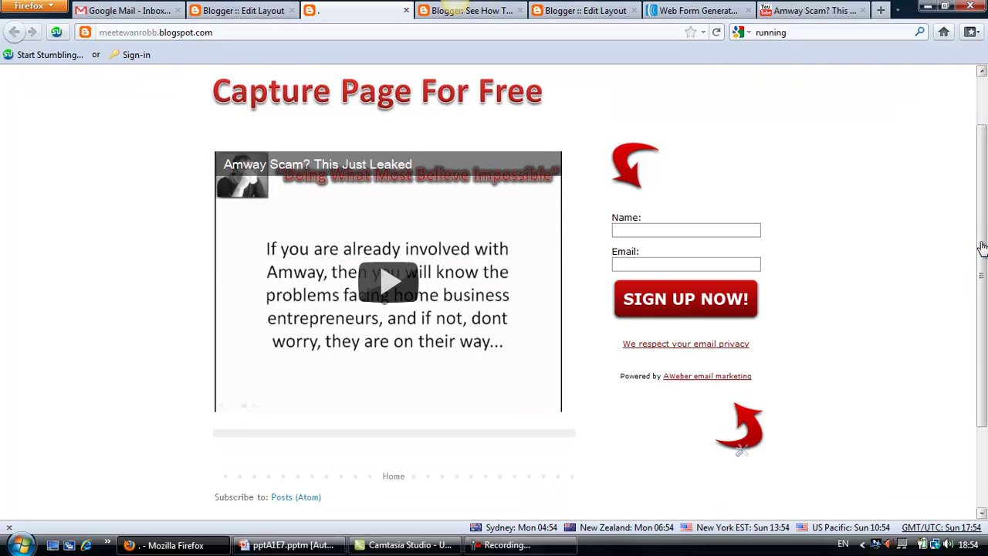
drag(982, 246, 984, 161)
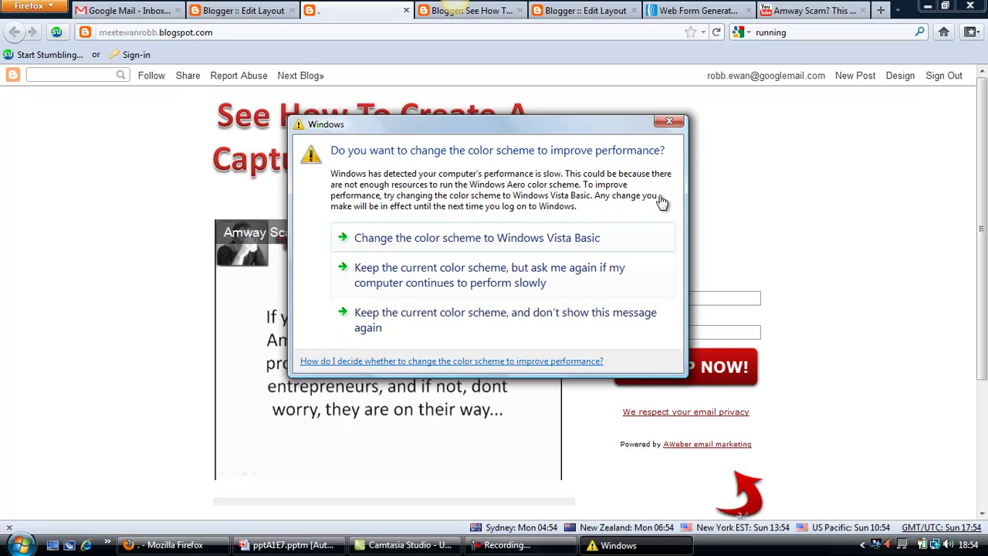
click(669, 122)
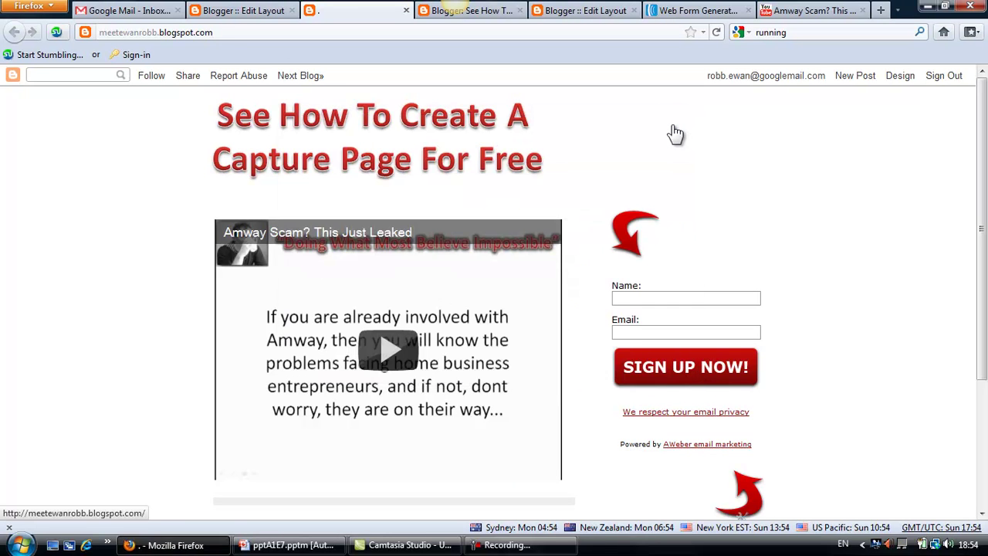